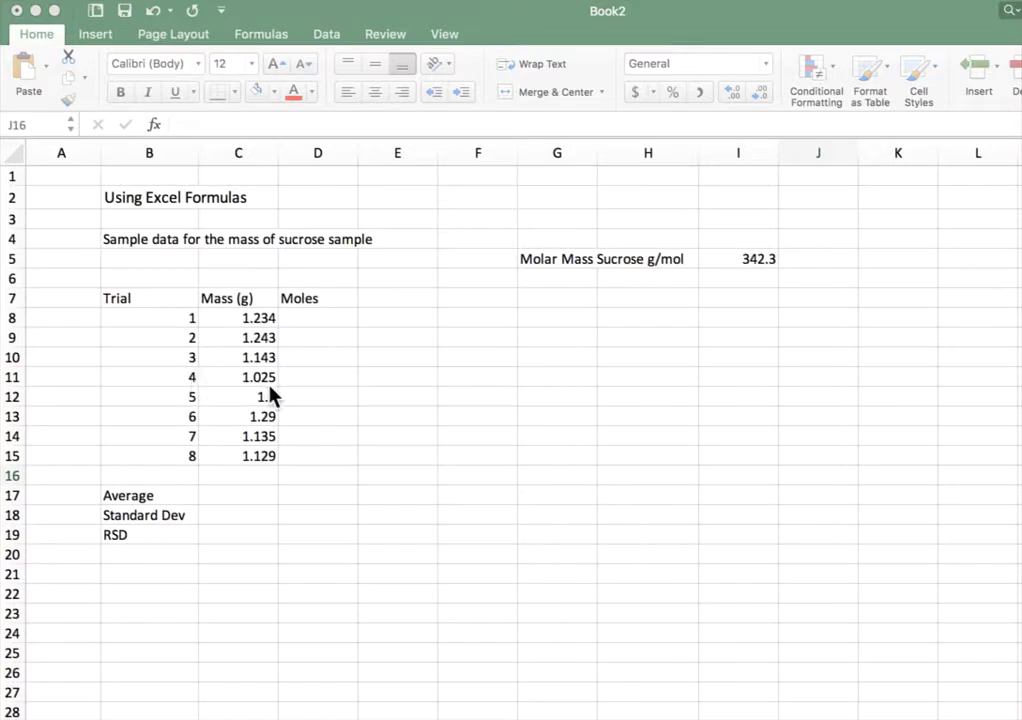
Review the trial numbers, sucrose masses, empty summary cells C17 to C19, the Moles column and the molar mass entry.
drag(237, 318, 237, 456)
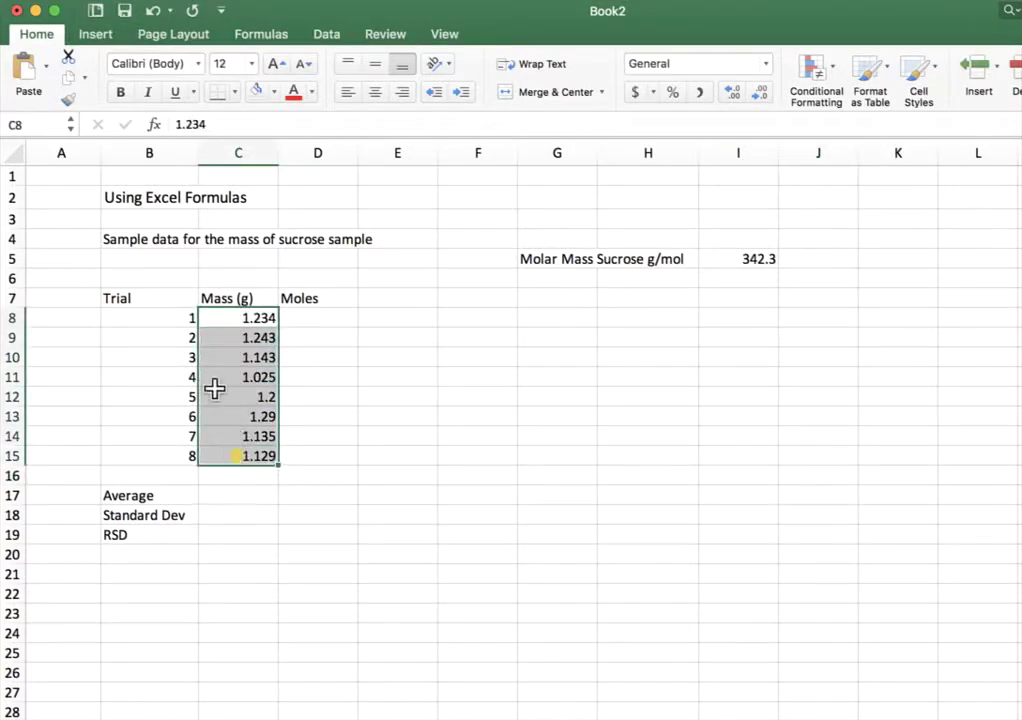
drag(167, 318, 170, 449)
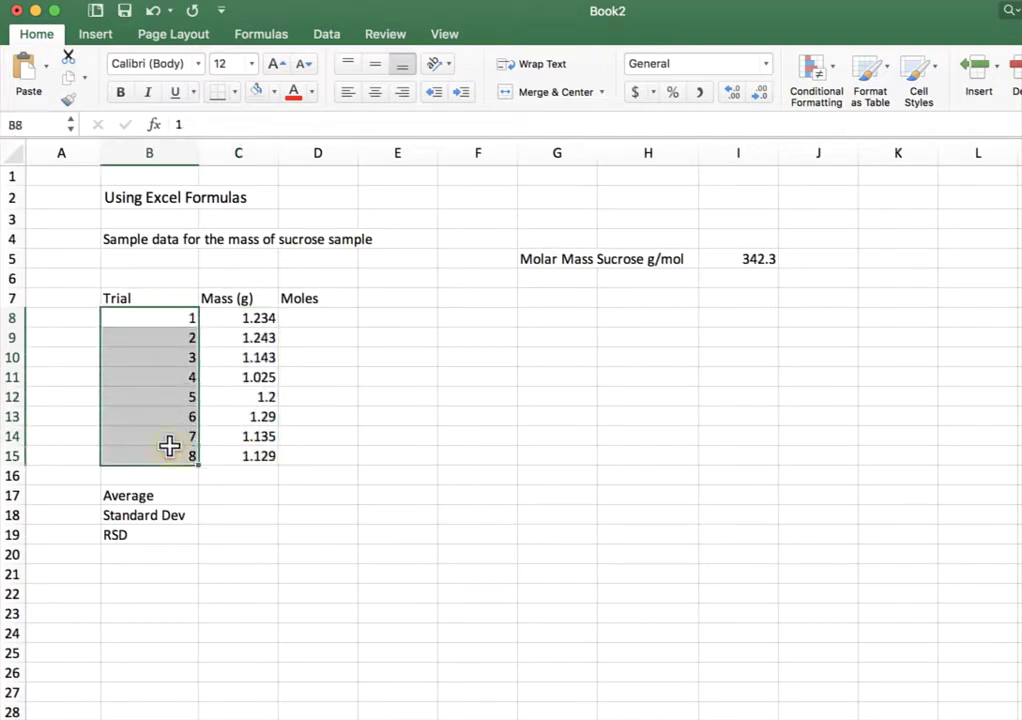
click(229, 493)
click(240, 517)
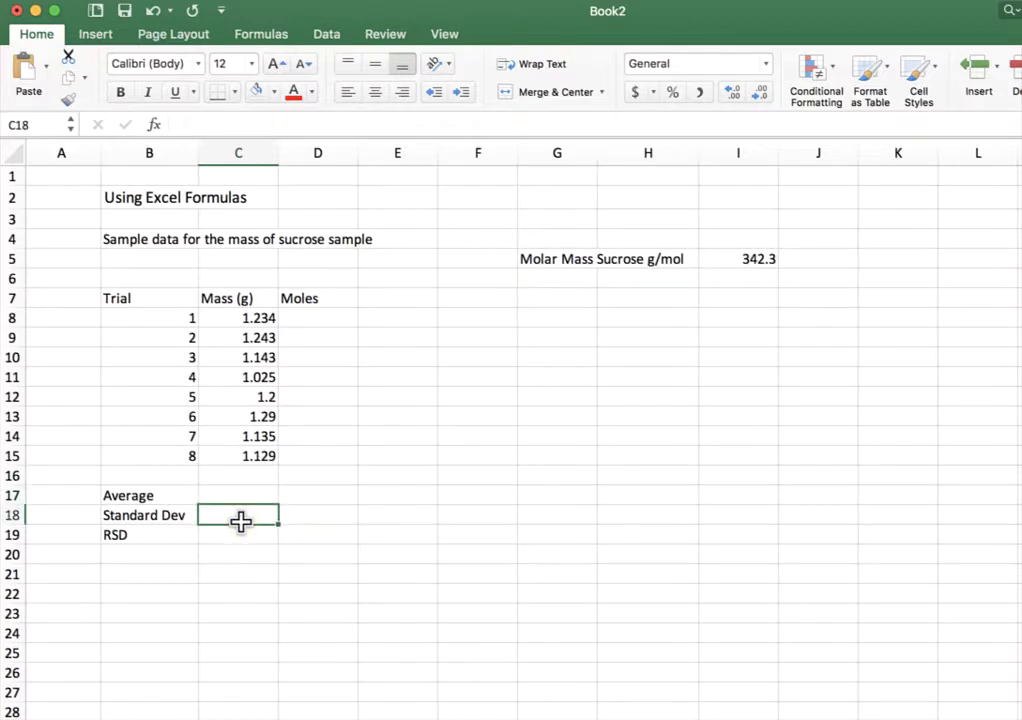
click(215, 538)
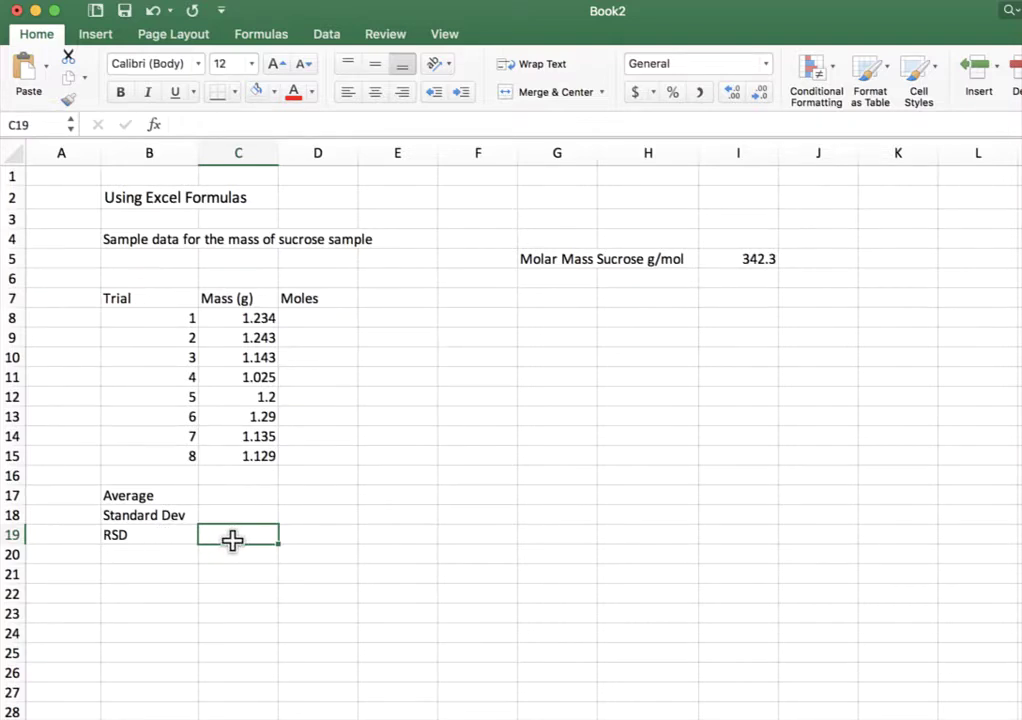
drag(322, 318, 317, 456)
click(545, 262)
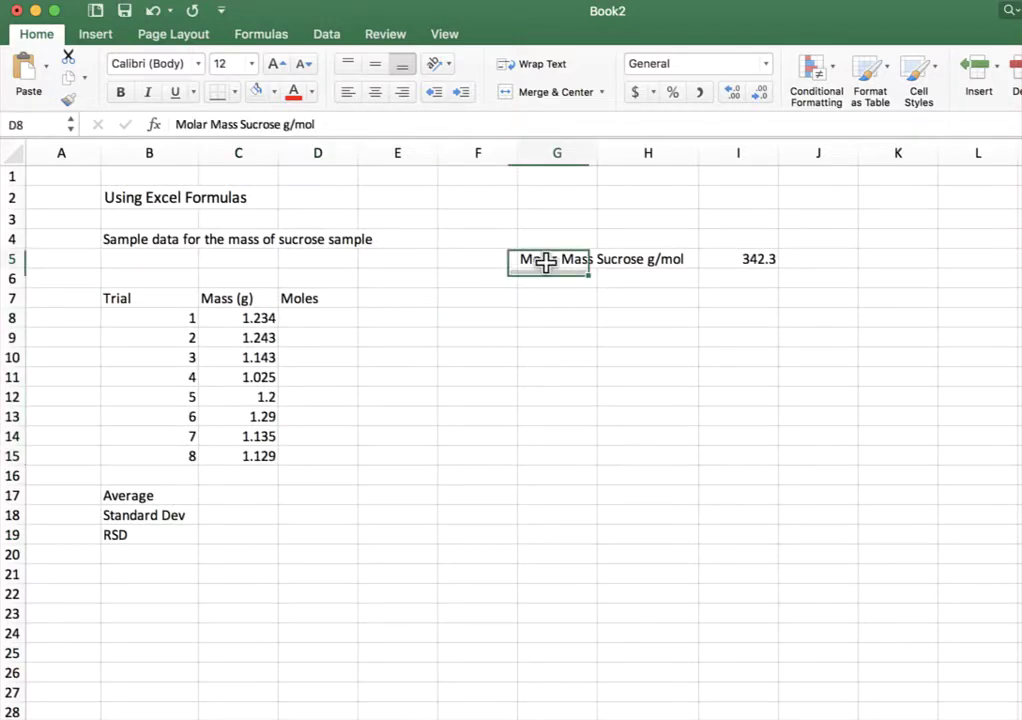
drag(545, 262, 757, 261)
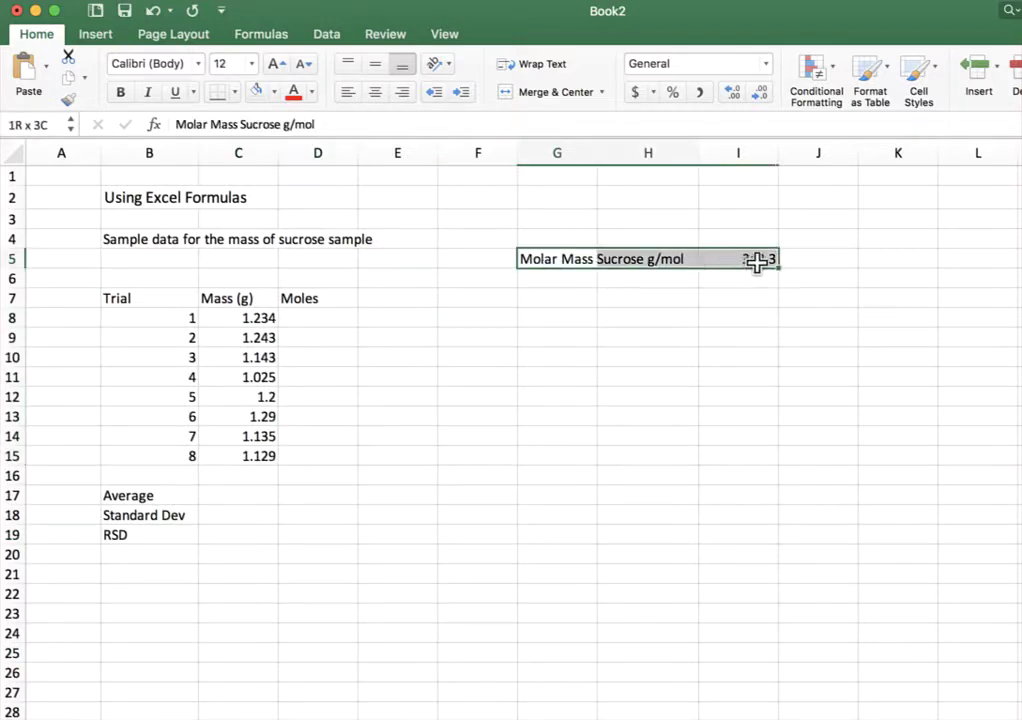
click(811, 408)
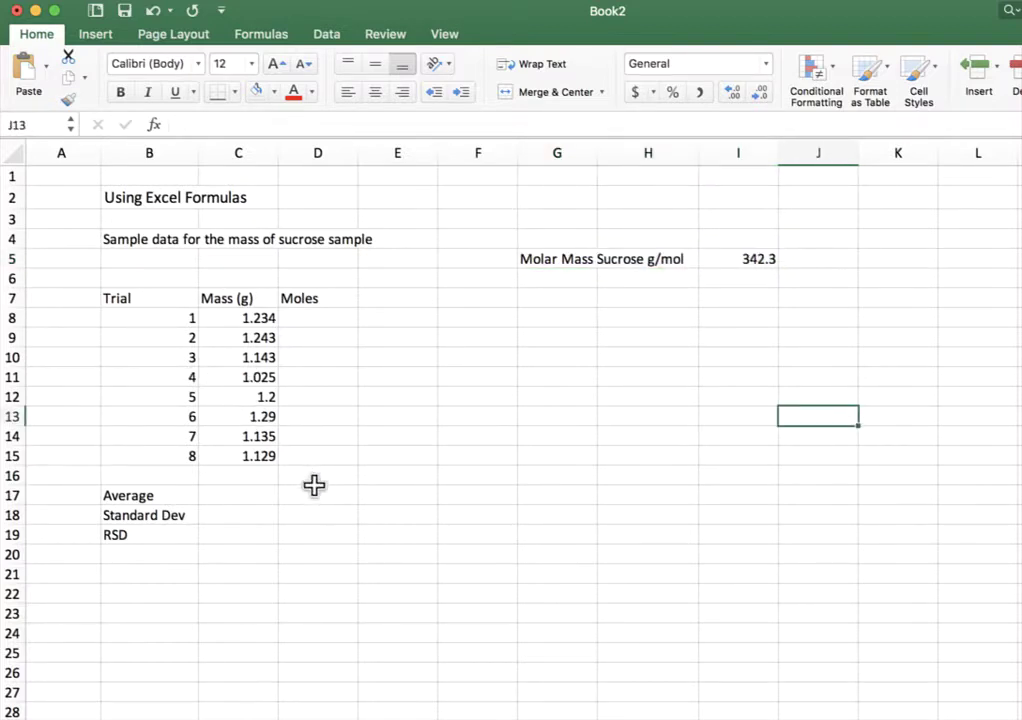
Calculate the average of the masses C8:C15 in cell C17 using the AVERAGE function from the Formula Builder.
scroll(264, 489, down, 1)
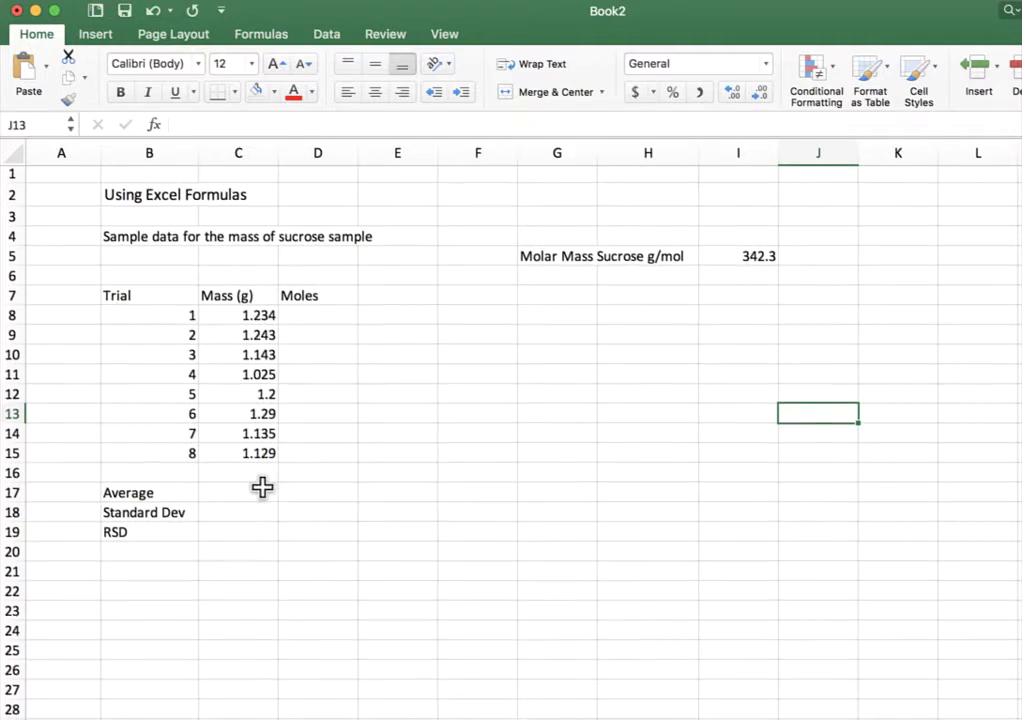
scroll(217, 502, right, 1)
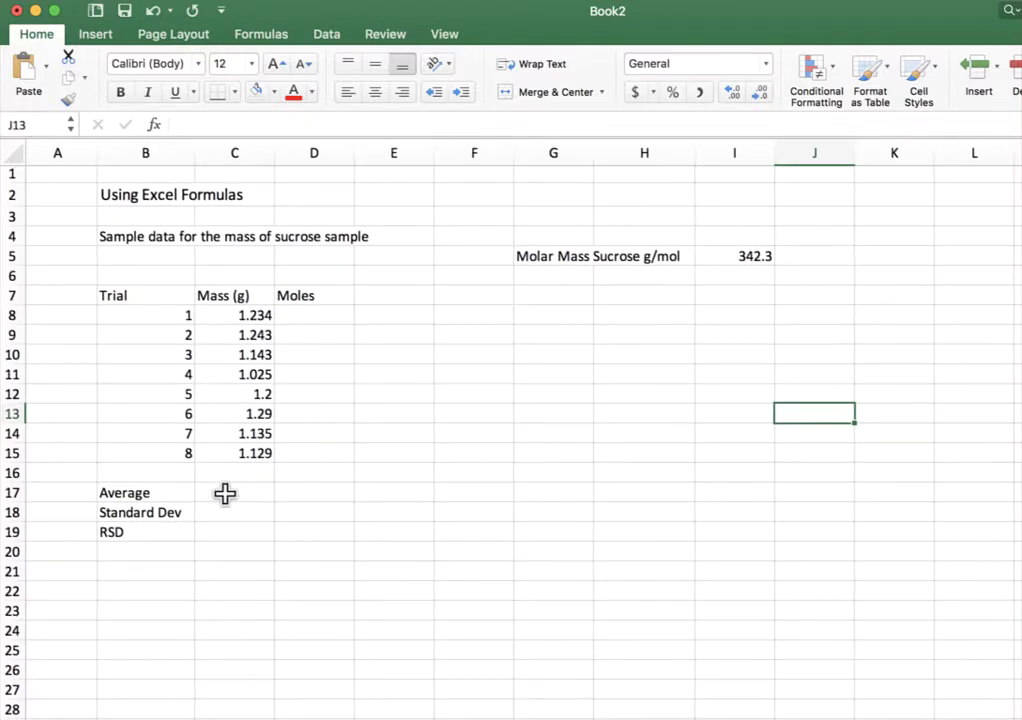
scroll(225, 494, left, 1)
click(225, 494)
scroll(225, 495, down, 1)
scroll(221, 503, up, 1)
scroll(220, 502, down, 1)
text(=)
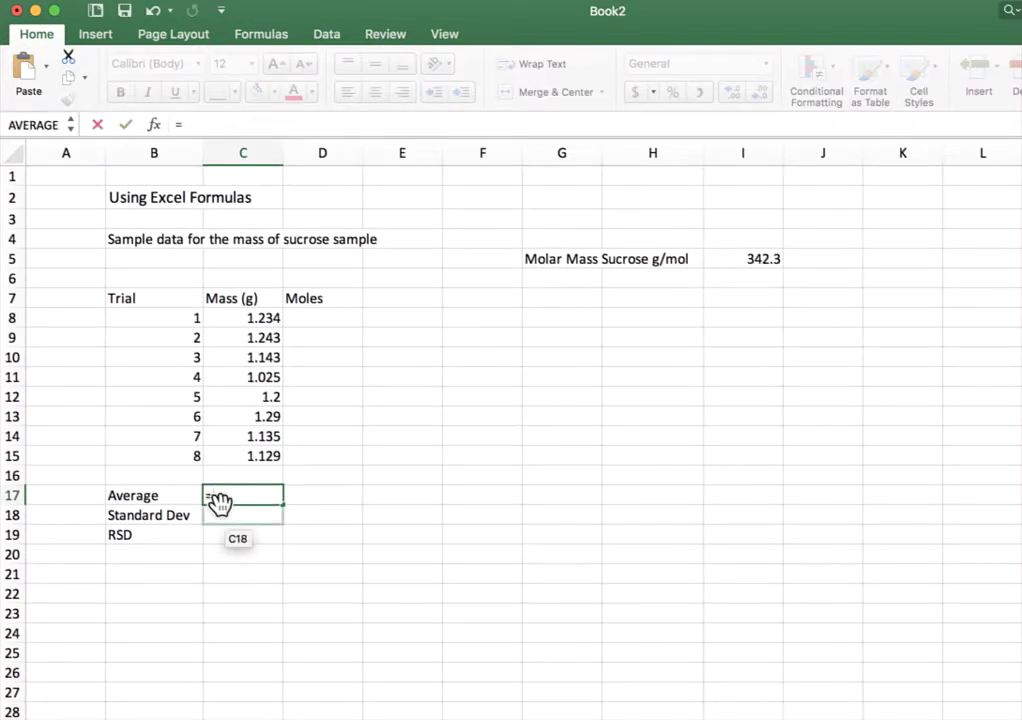
click(154, 127)
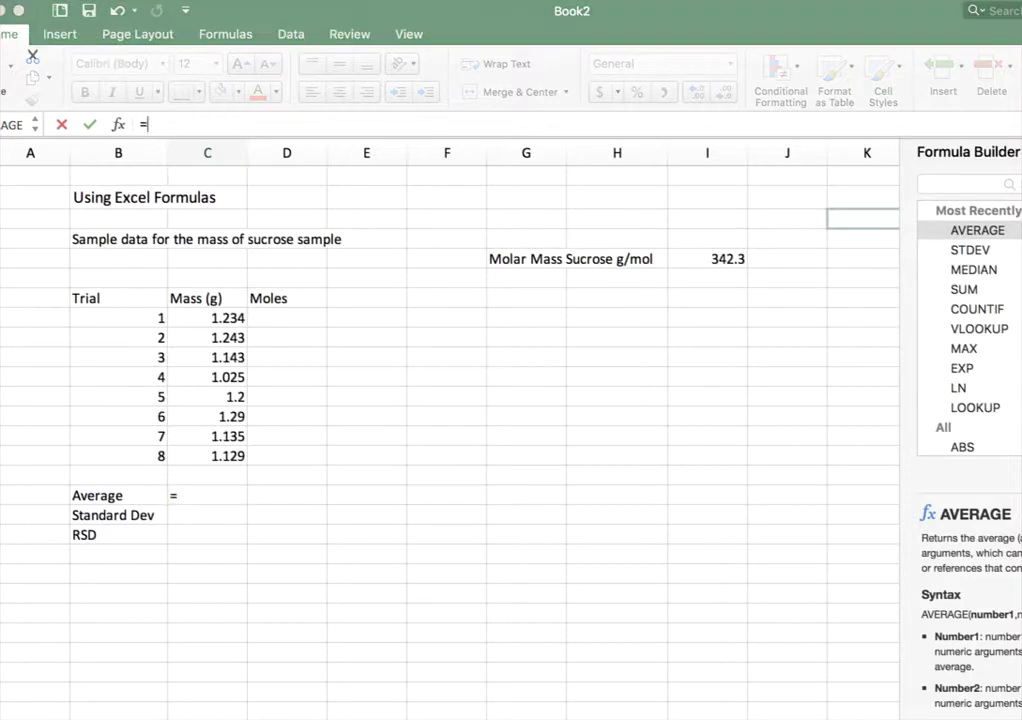
drag(1021, 719, 1014, 713)
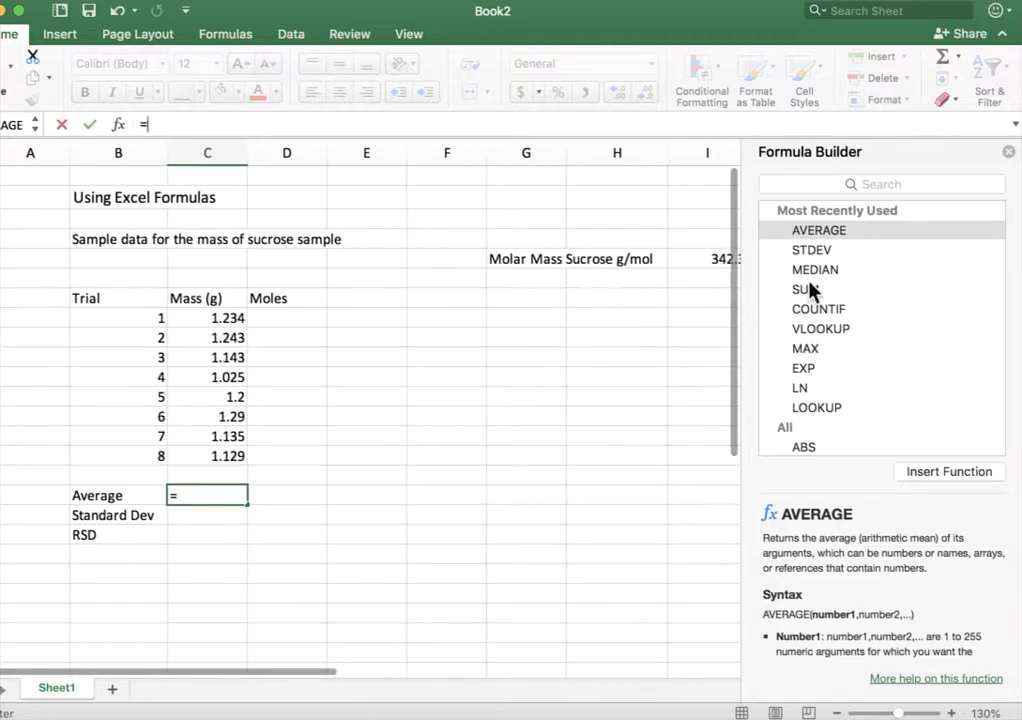
double_click(815, 231)
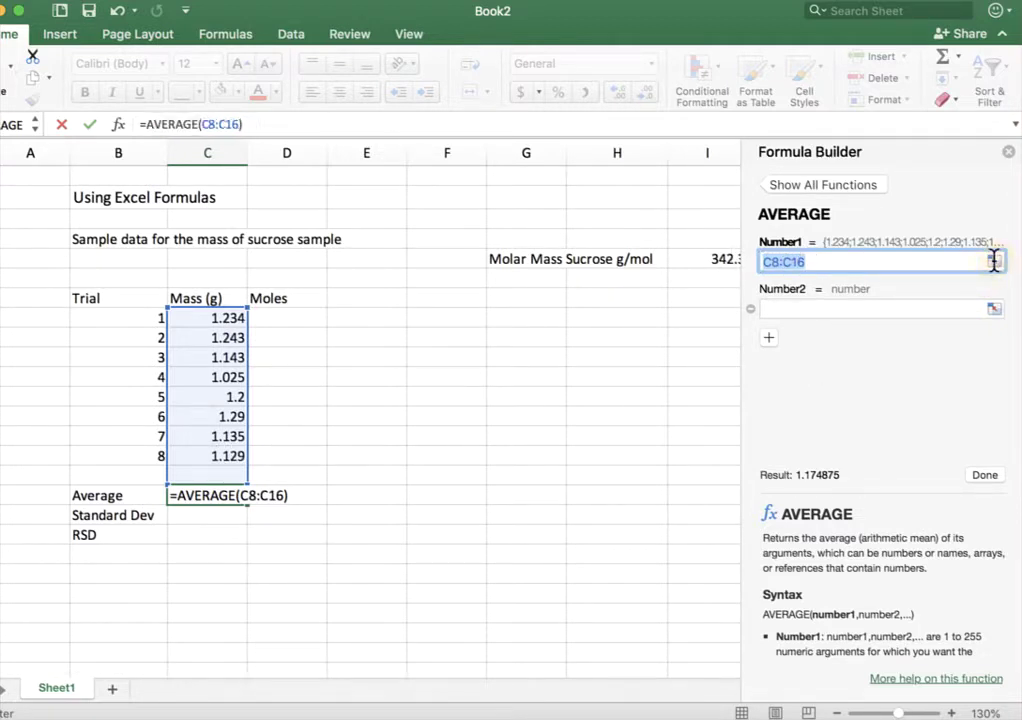
drag(212, 314, 212, 454)
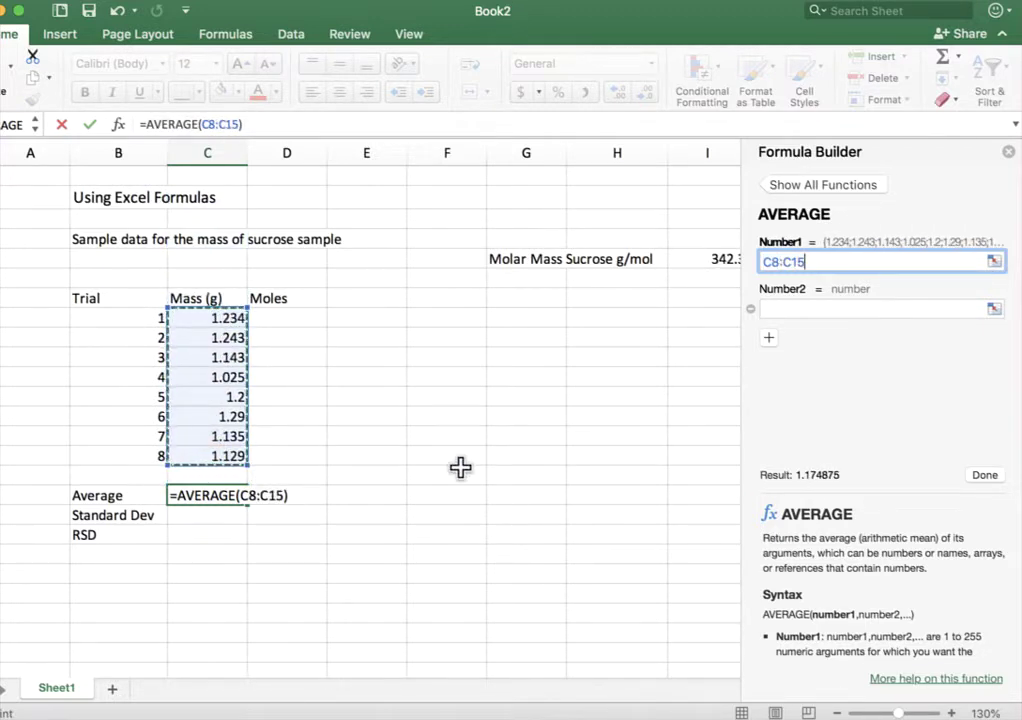
key(Return)
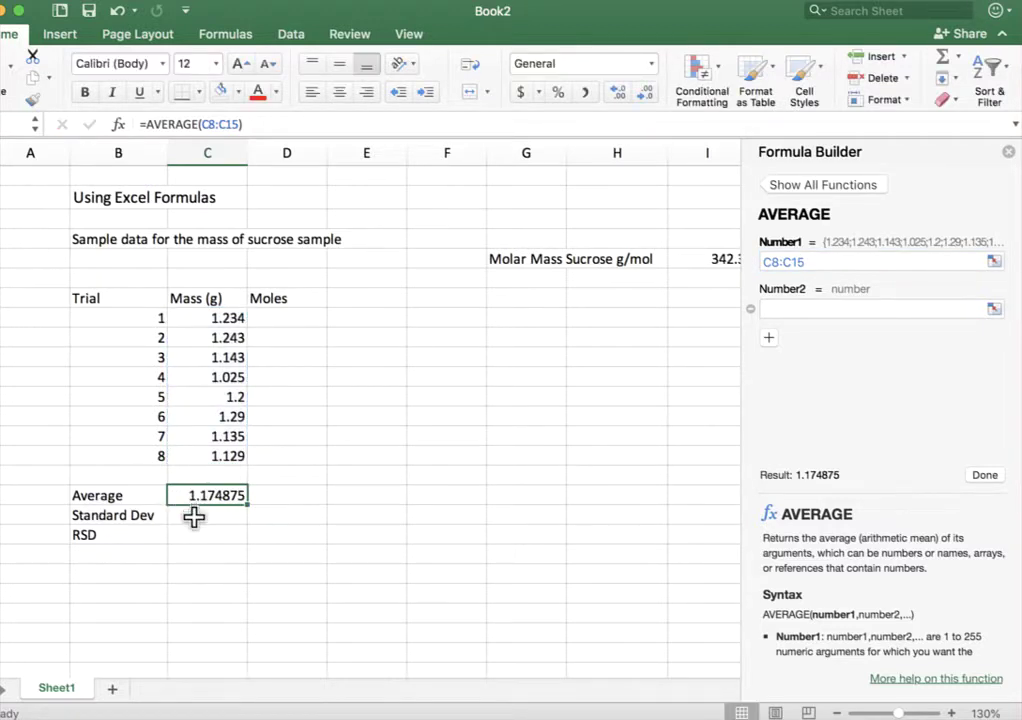
Calculate the standard deviation of the masses C8:C15 in cell C18, searching the Formula Builder for "std" and using STDEV.
click(194, 516)
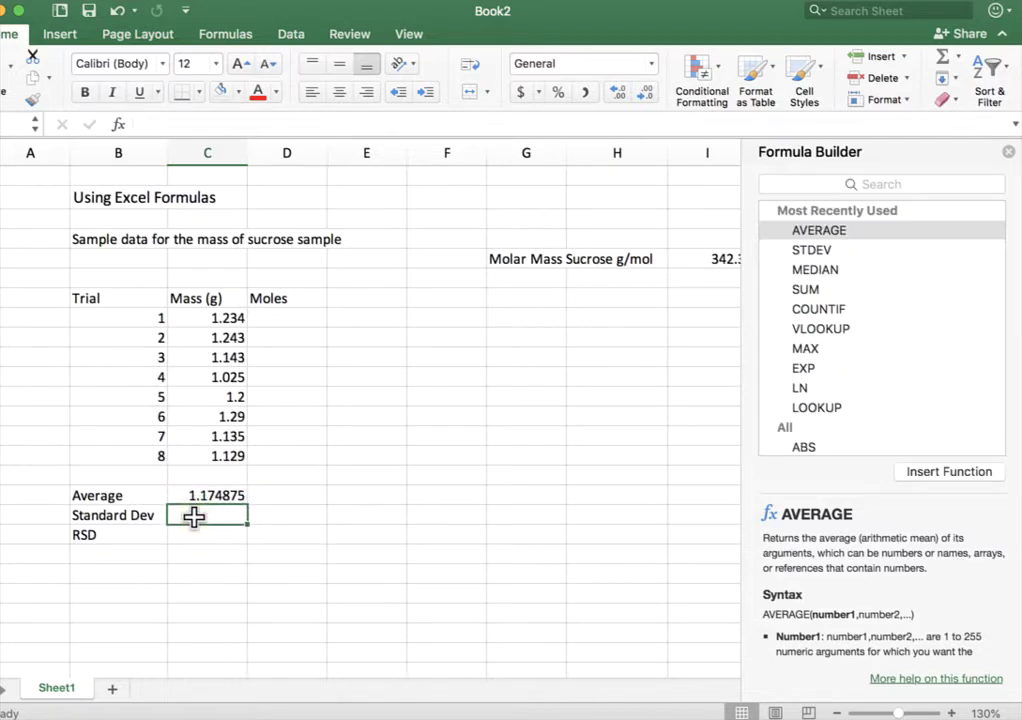
text(=)
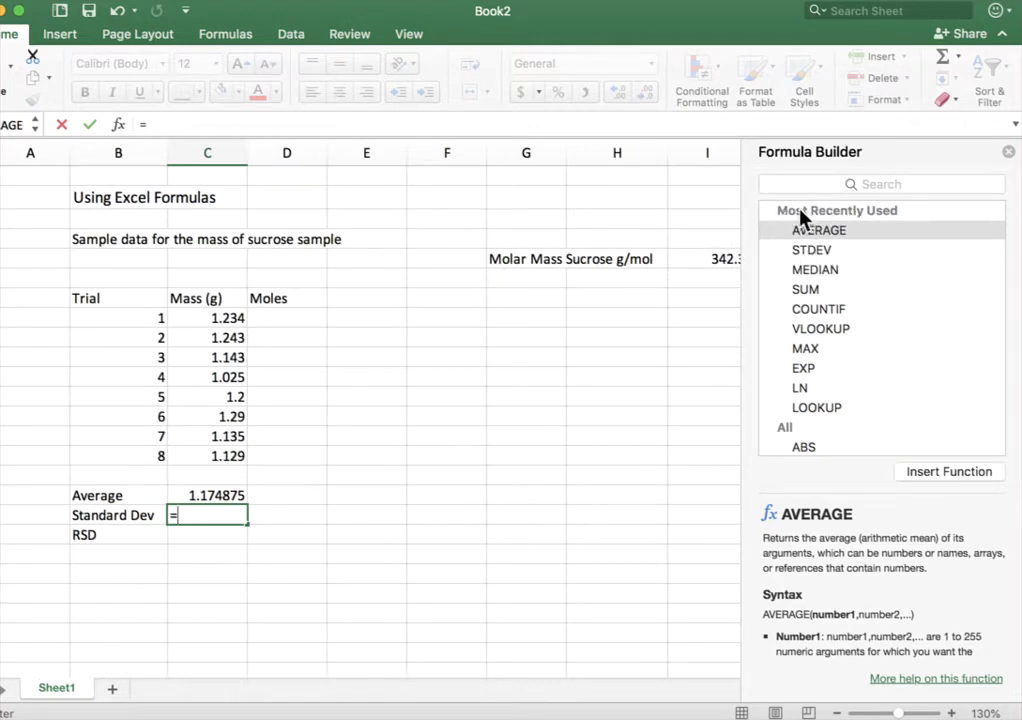
click(813, 184)
text(s)
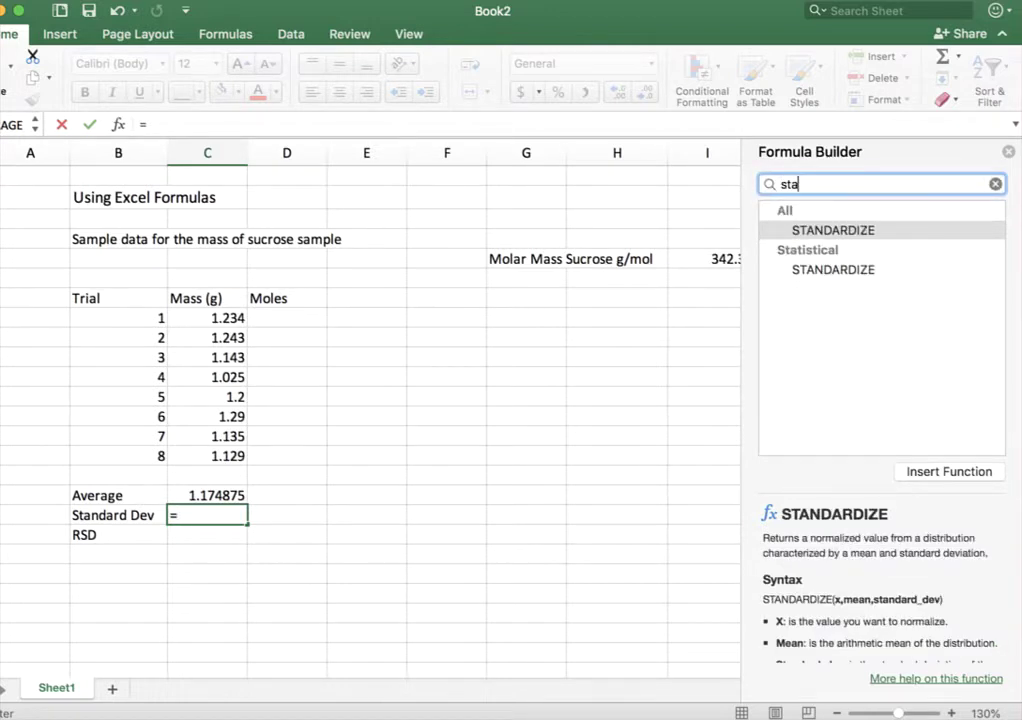
text(td)
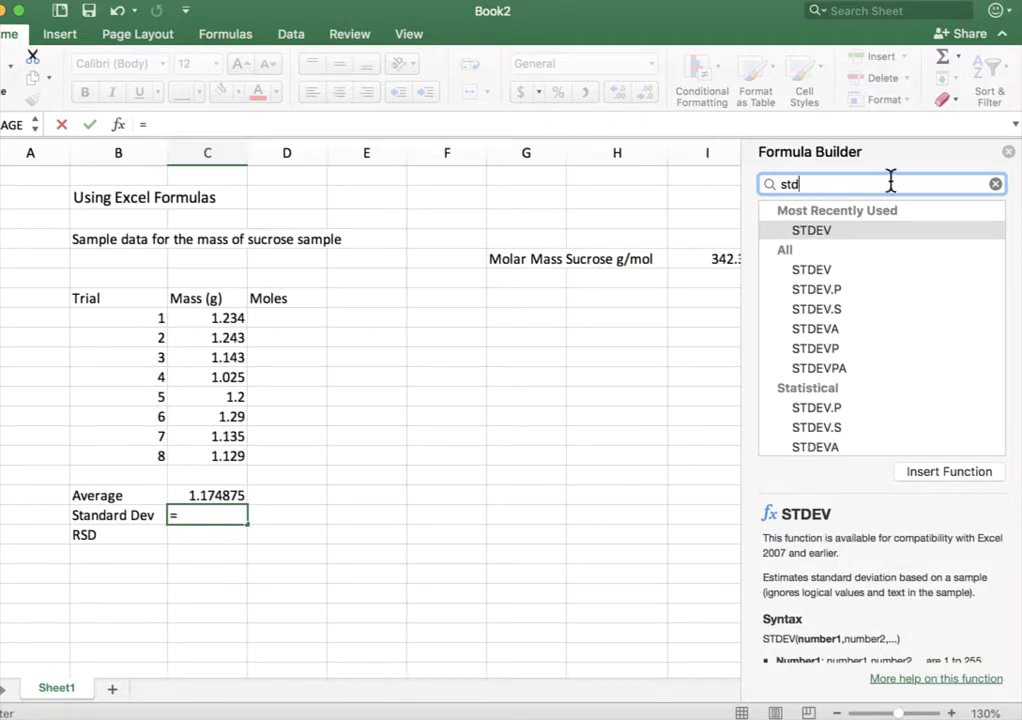
double_click(812, 231)
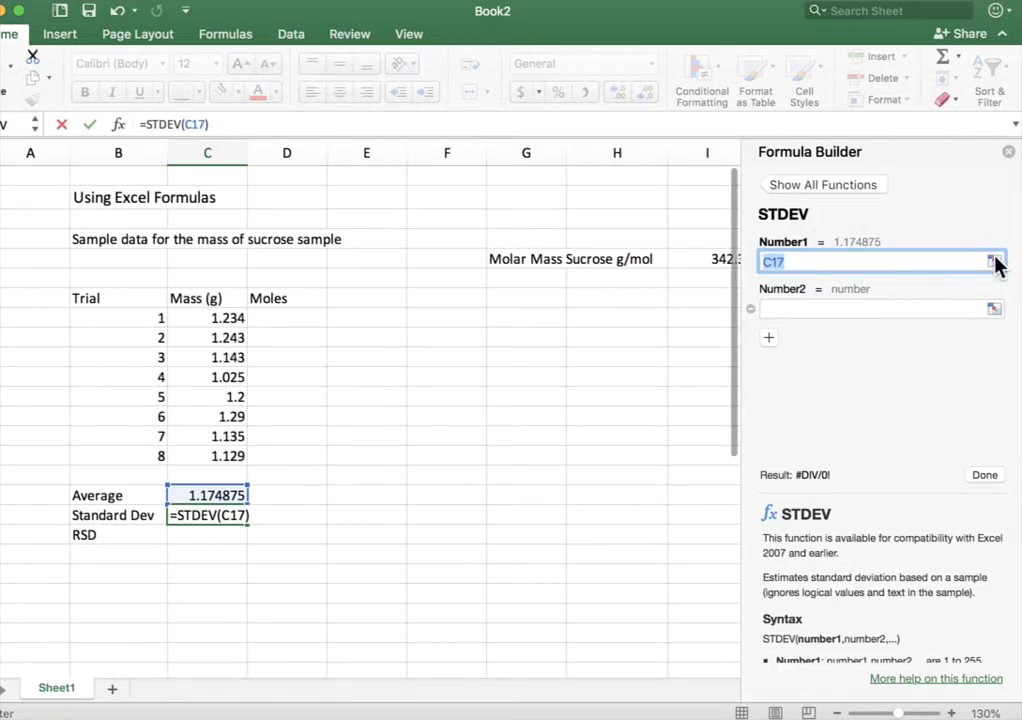
click(231, 317)
drag(231, 317, 216, 450)
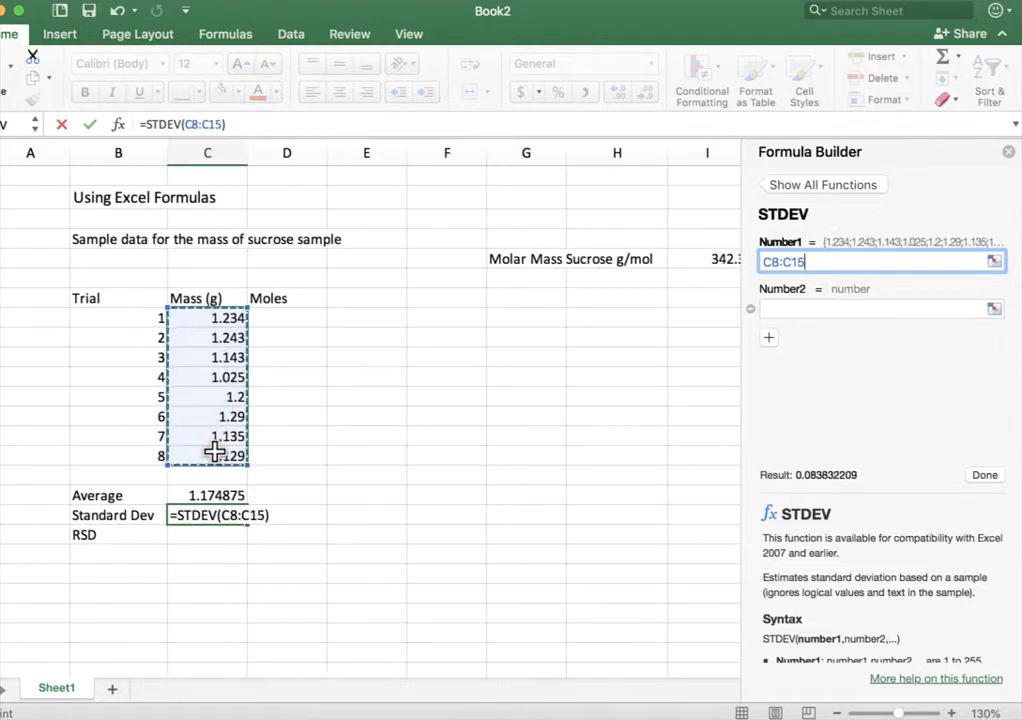
key(Return)
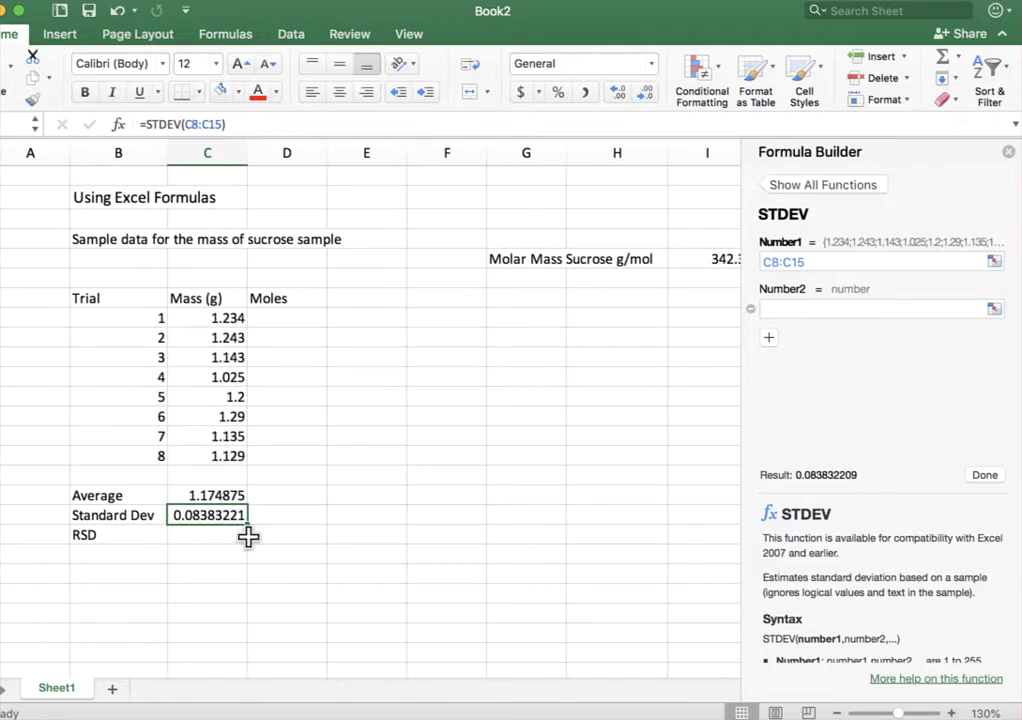
Calculate the percent RSD in cell C19 with the formula =C18/C17*100.
click(191, 534)
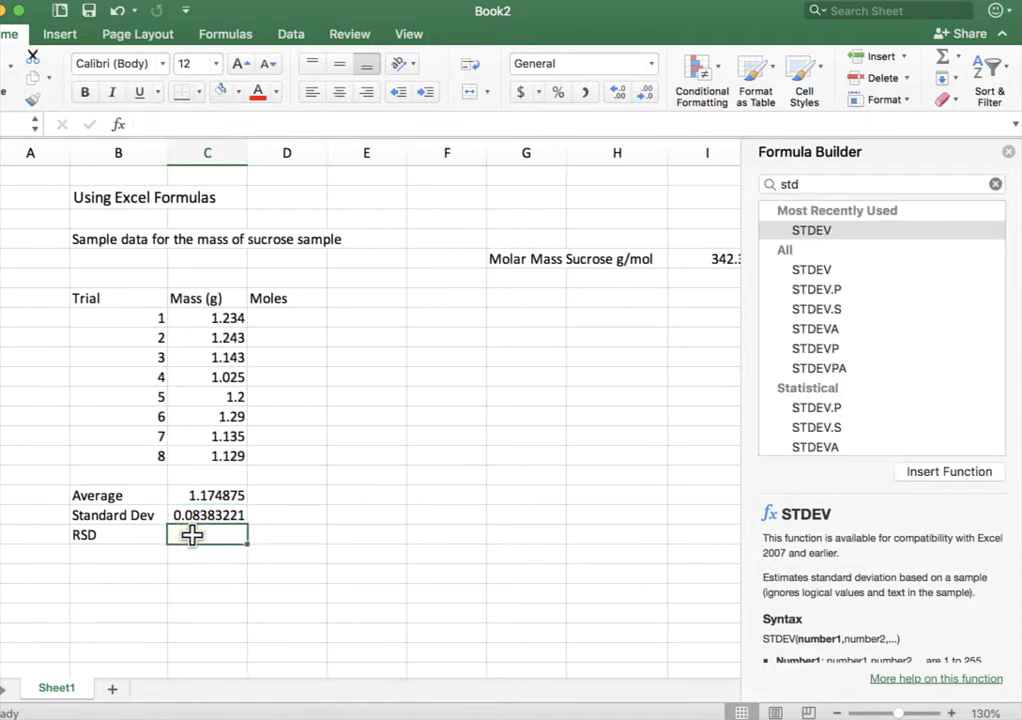
text(=)
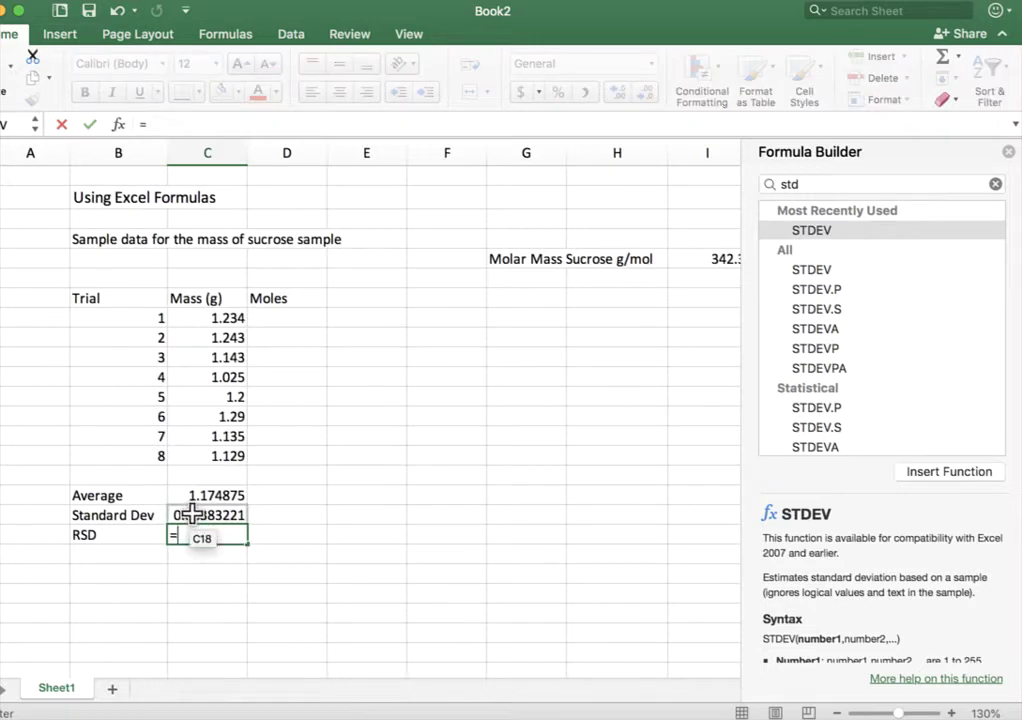
click(192, 514)
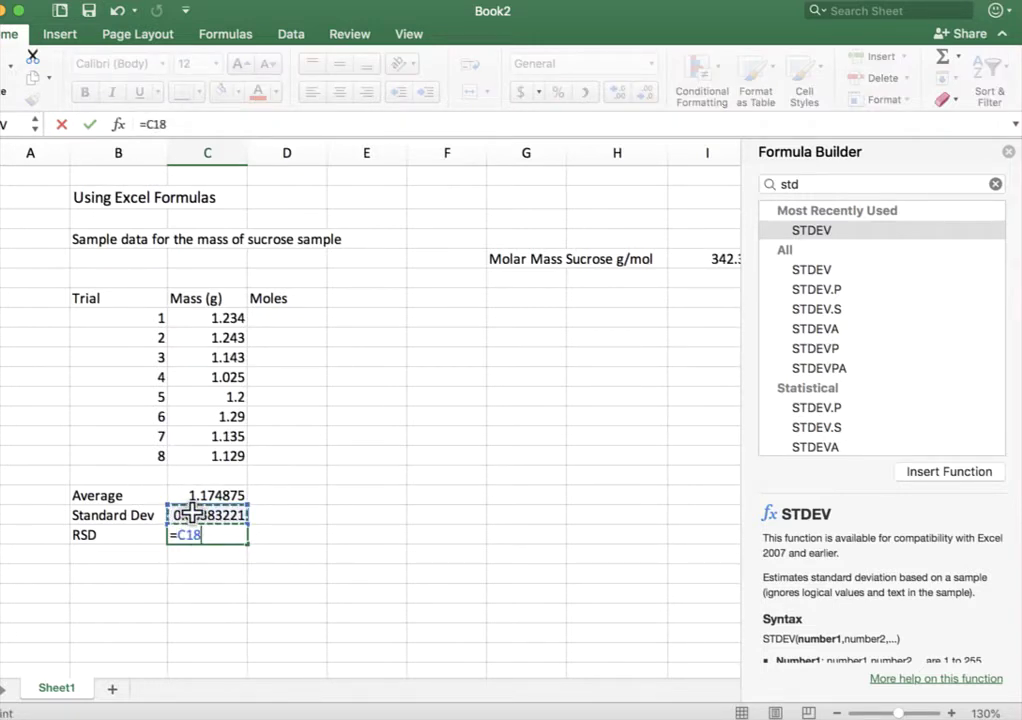
text(/)
click(189, 495)
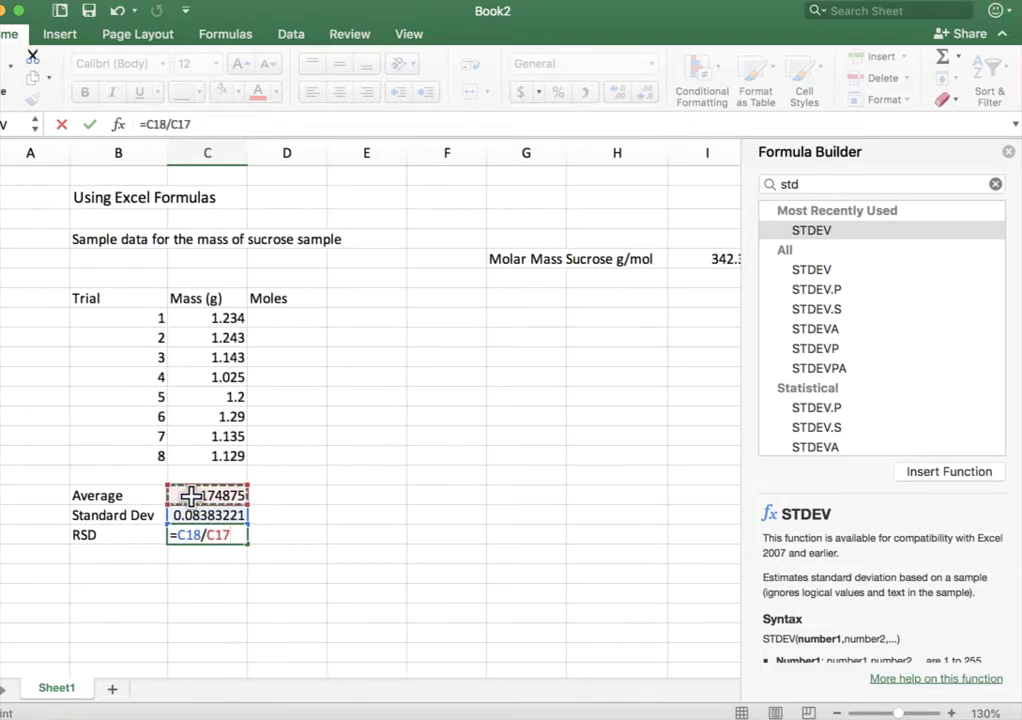
text(*)
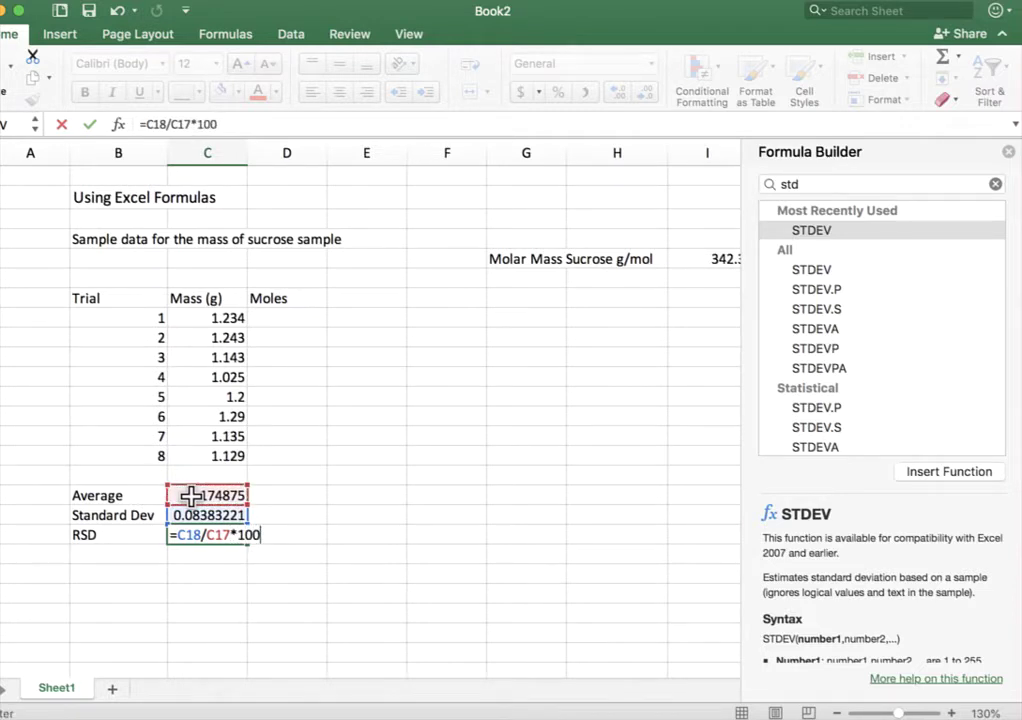
key(Return)
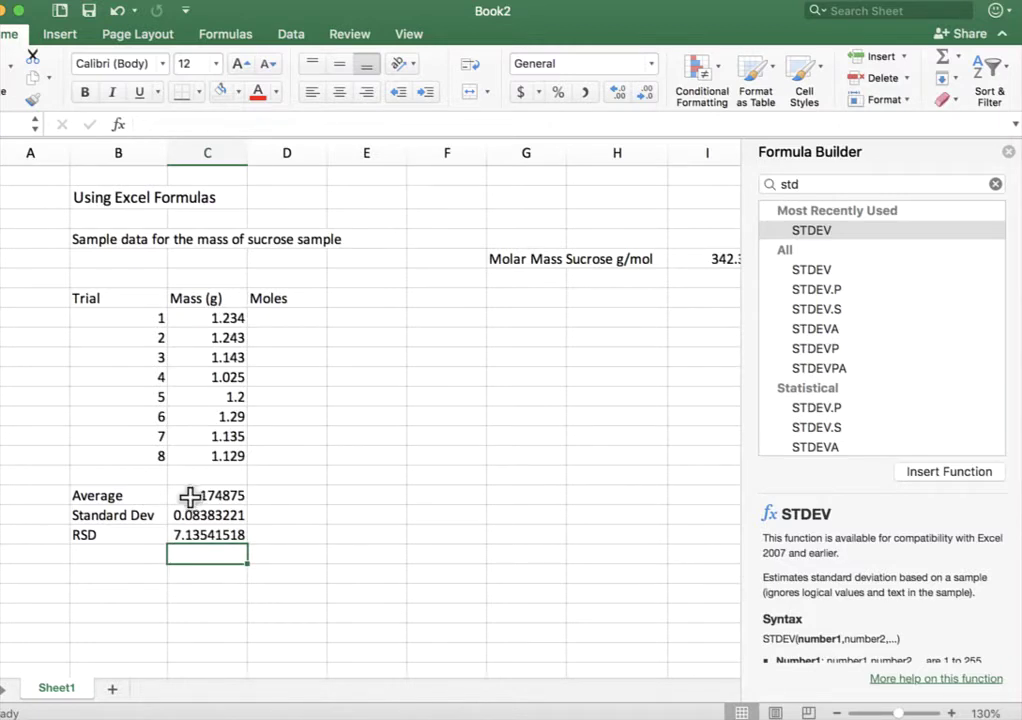
Show the average, standard deviation and RSD results in C17:C19 with three decimal places and close the Formula Builder.
click(205, 495)
drag(205, 495, 205, 534)
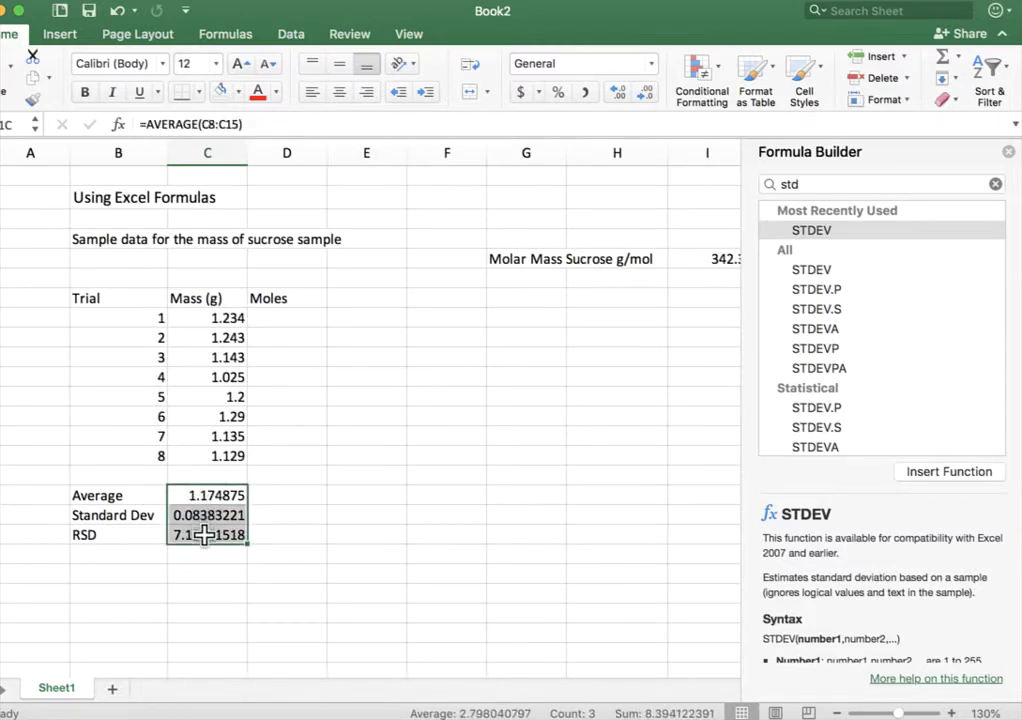
scroll(382, 200, down, 1)
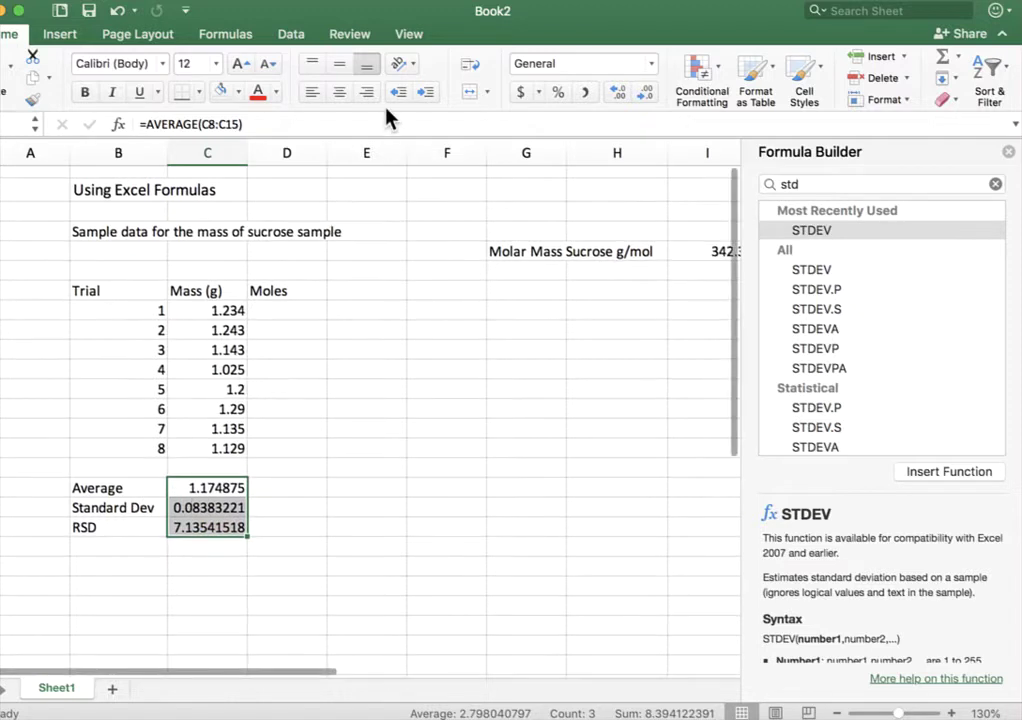
click(646, 97)
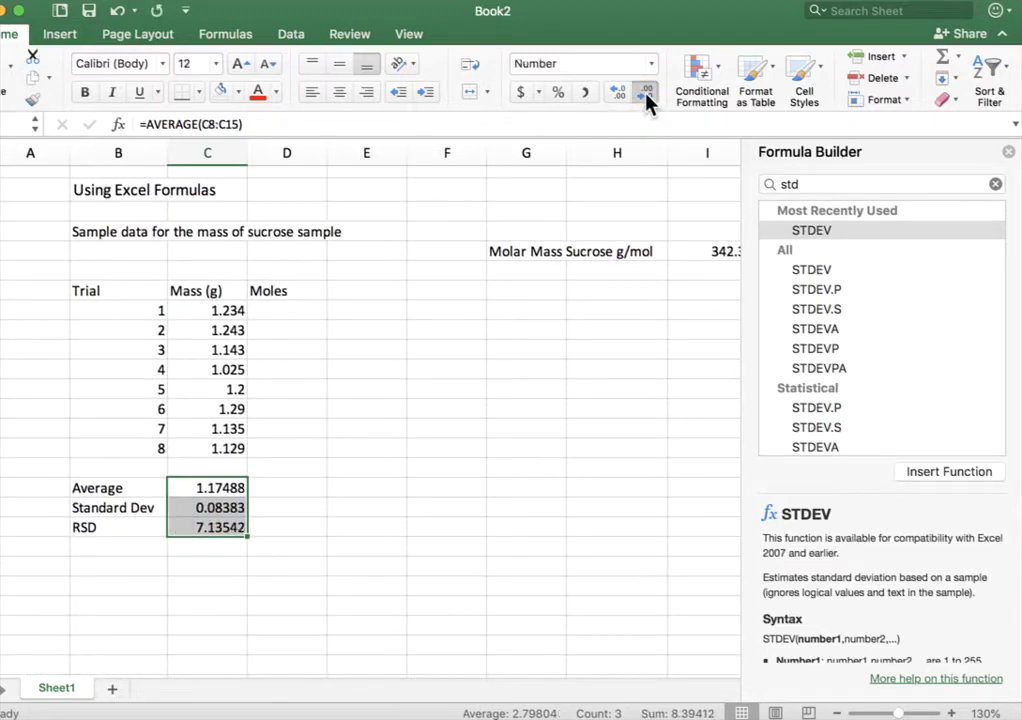
click(646, 97)
click(646, 97)
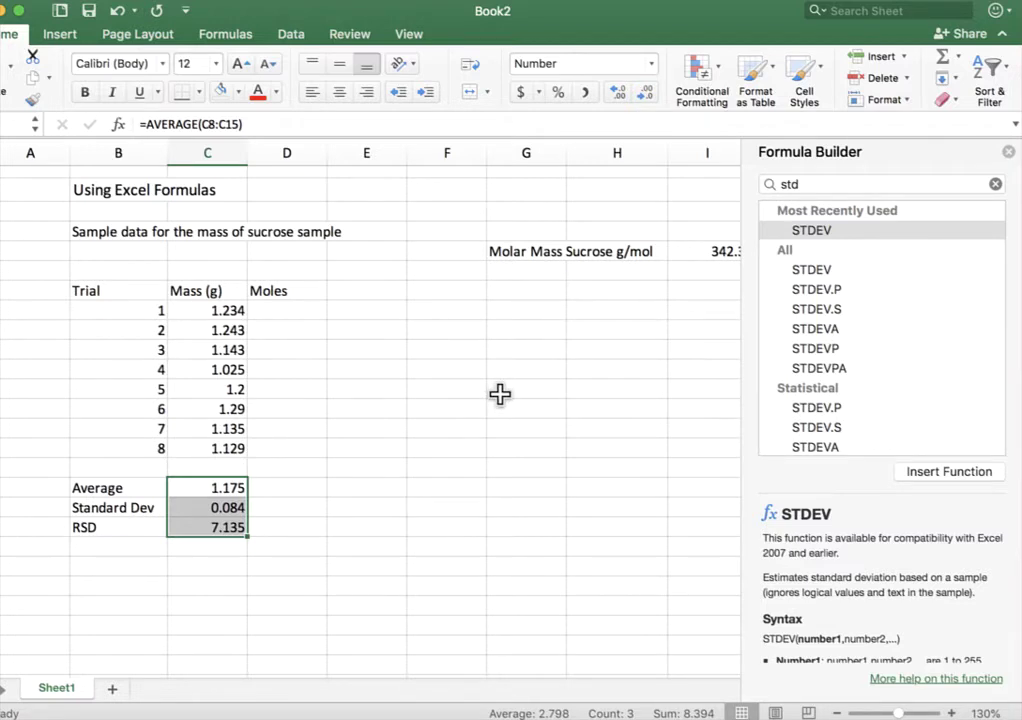
click(1008, 151)
click(338, 372)
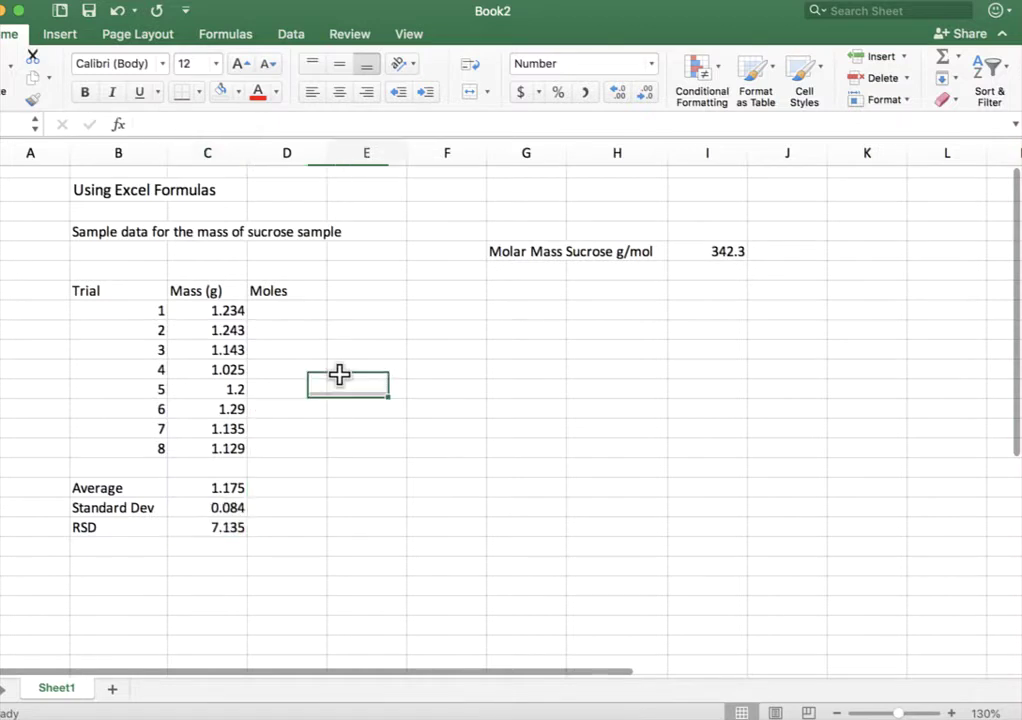
click(289, 312)
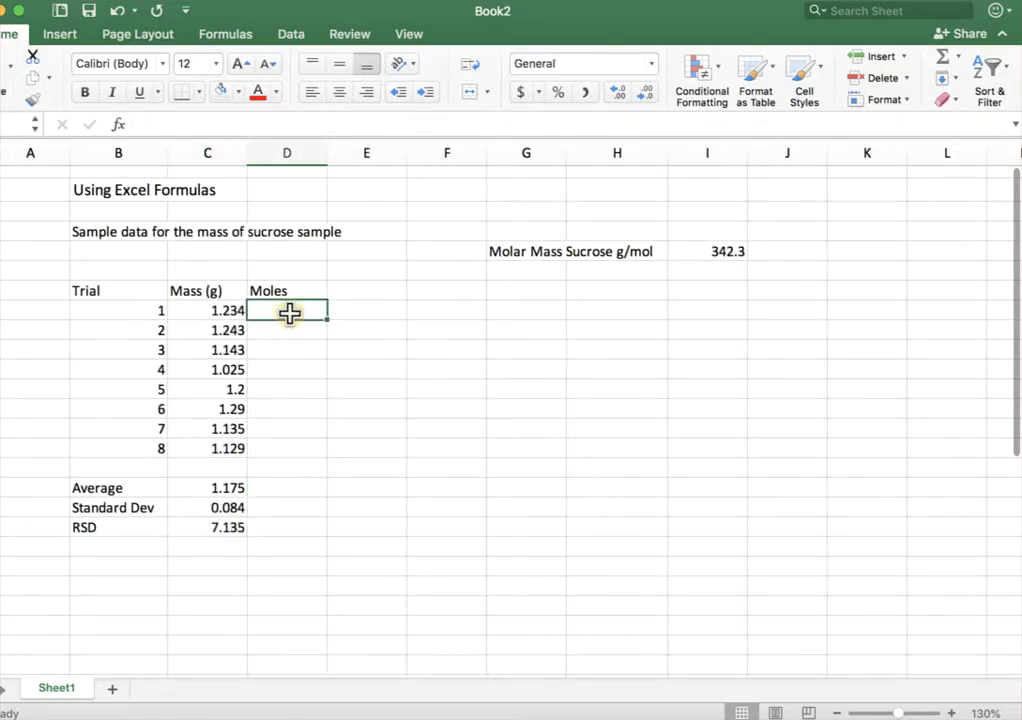
drag(212, 292, 213, 313)
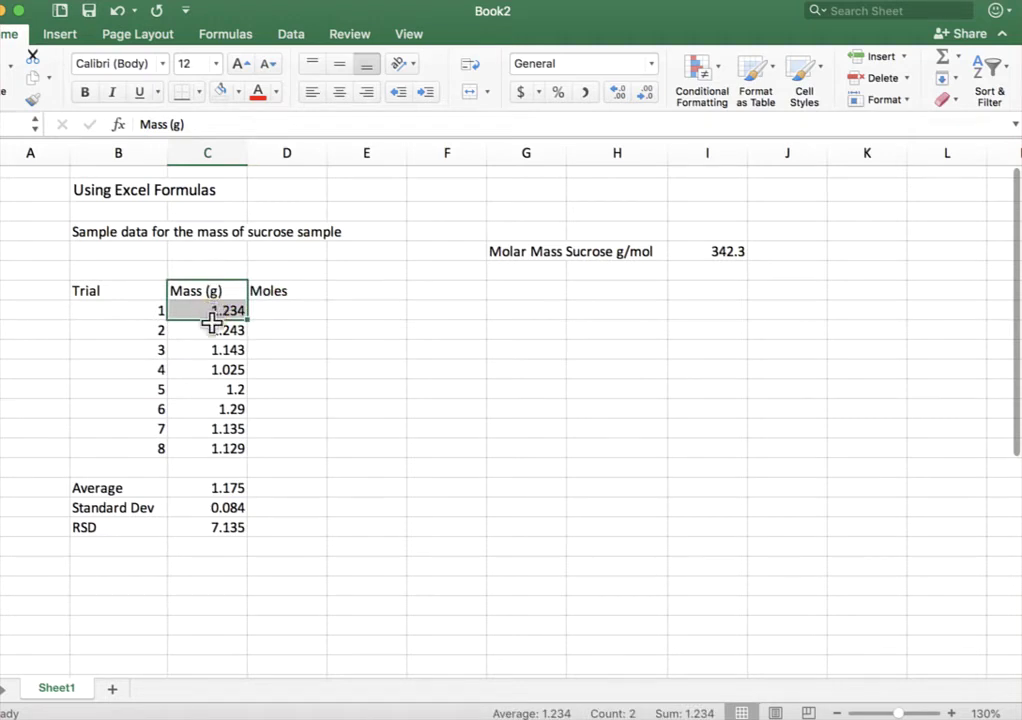
click(278, 310)
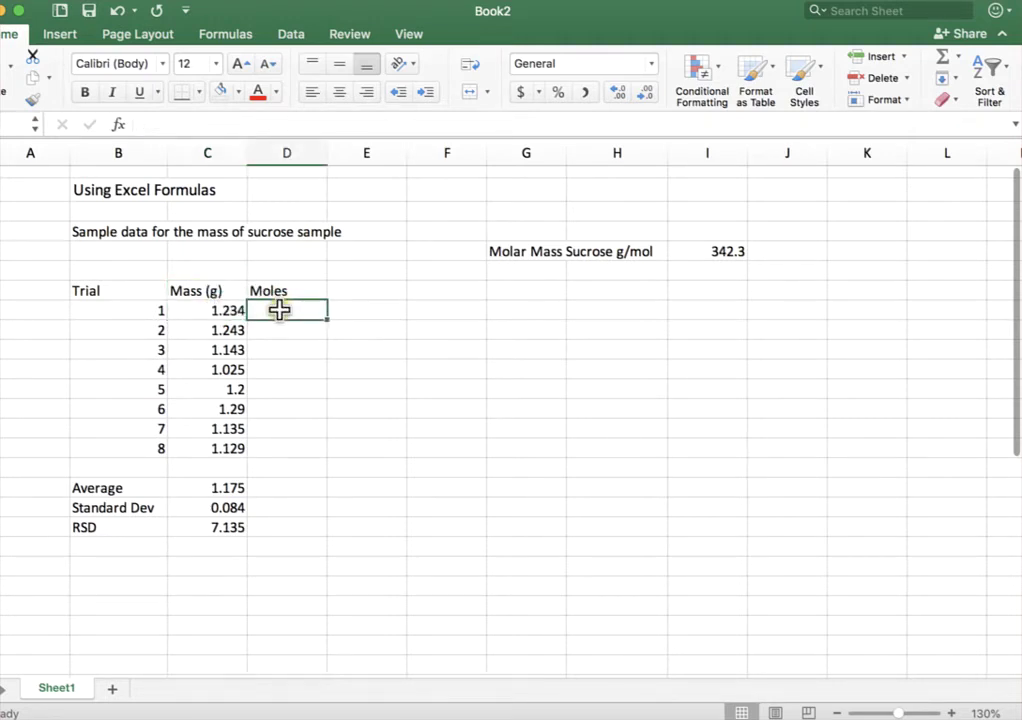
click(706, 251)
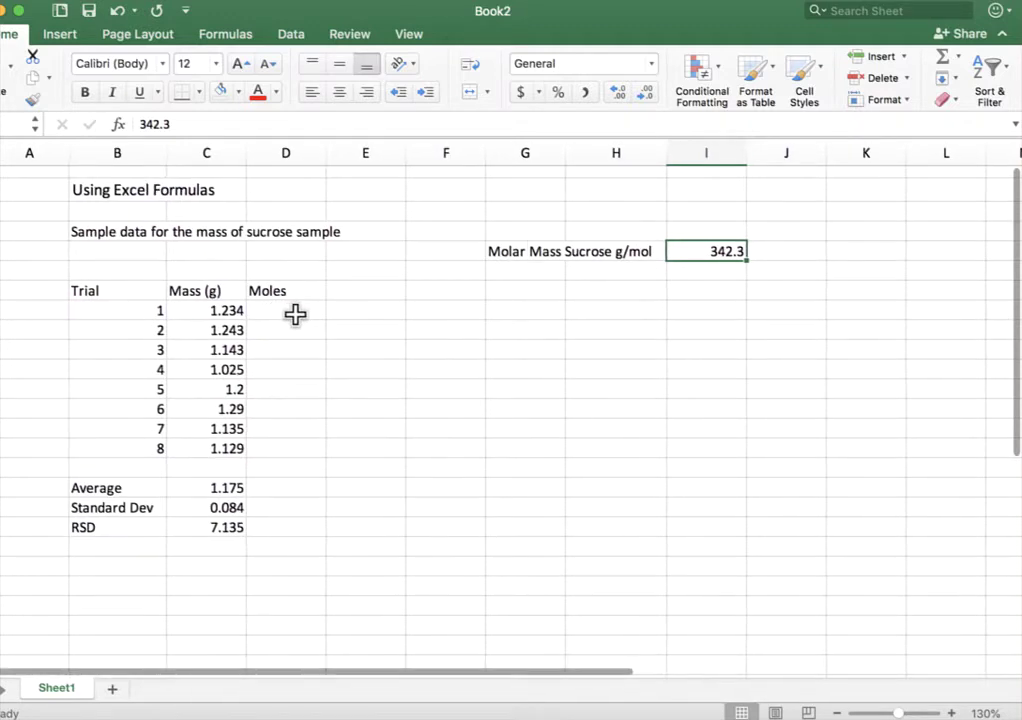
Calculate the moles in D8 with =C8/$I$5, keeping the molar mass reference absolute, and fill the formula down through D15.
click(295, 314)
text(=)
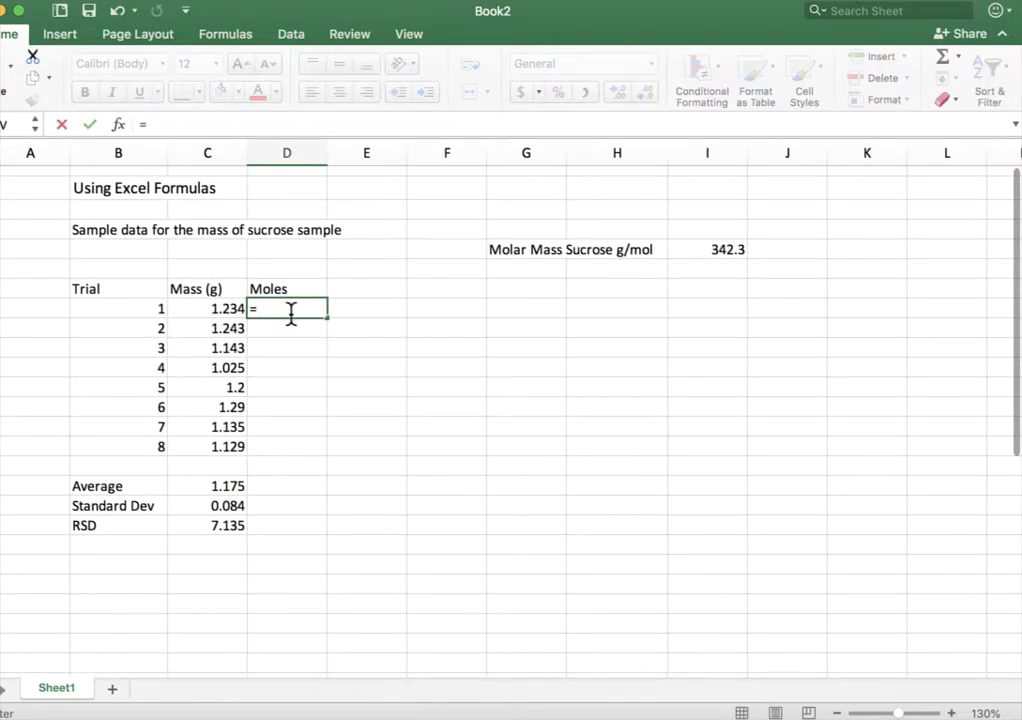
scroll(260, 310, down, 1)
click(229, 309)
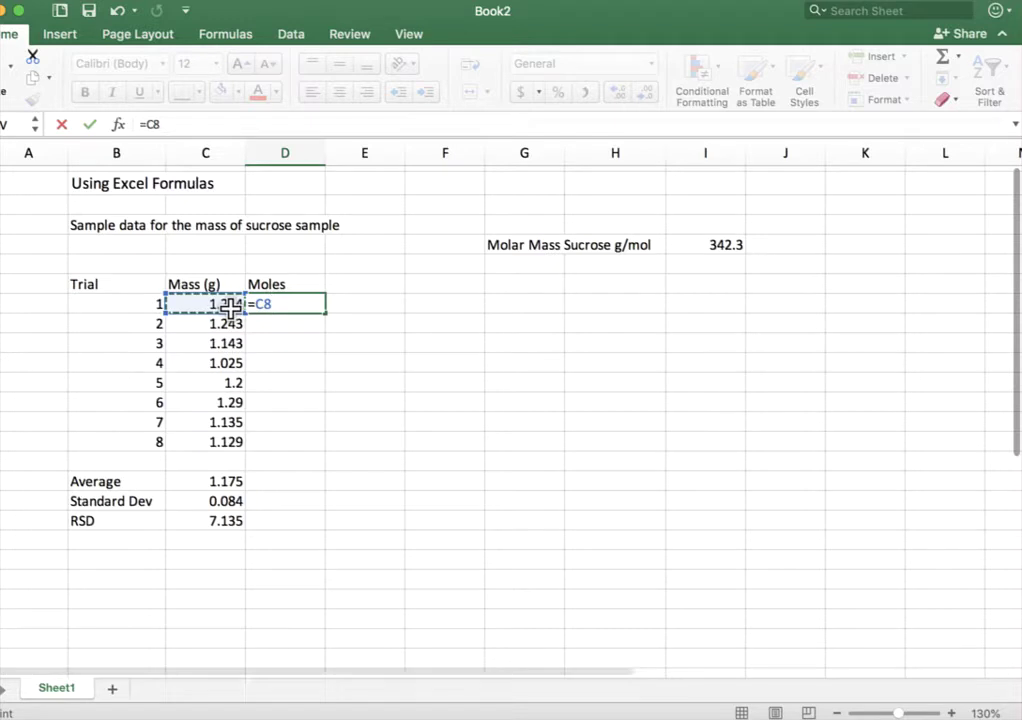
text(/)
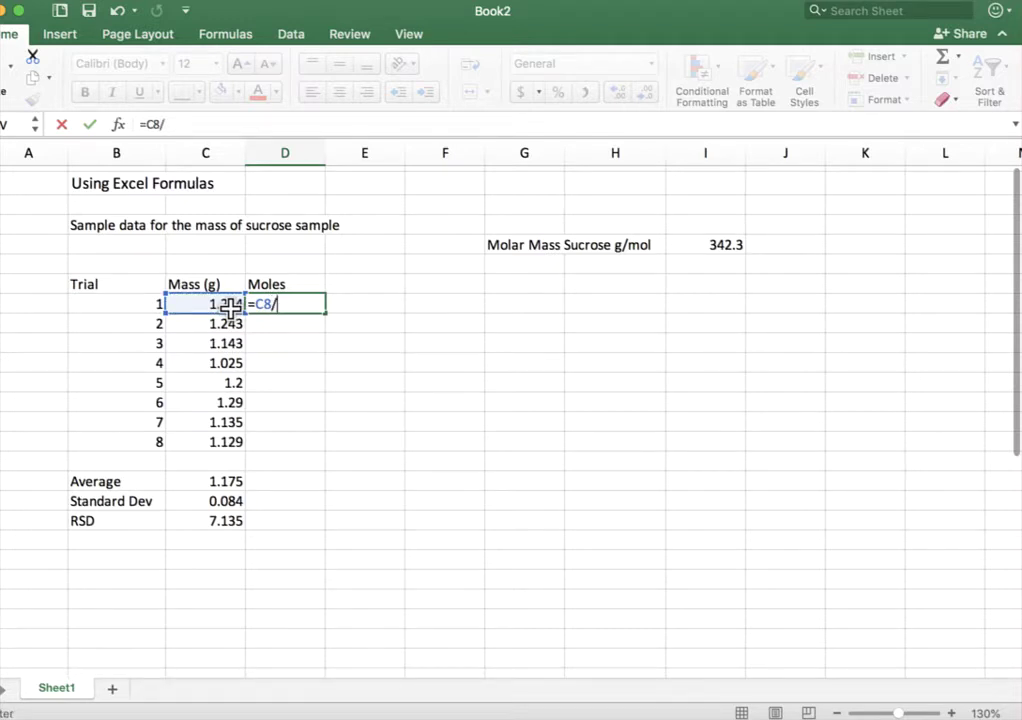
click(711, 245)
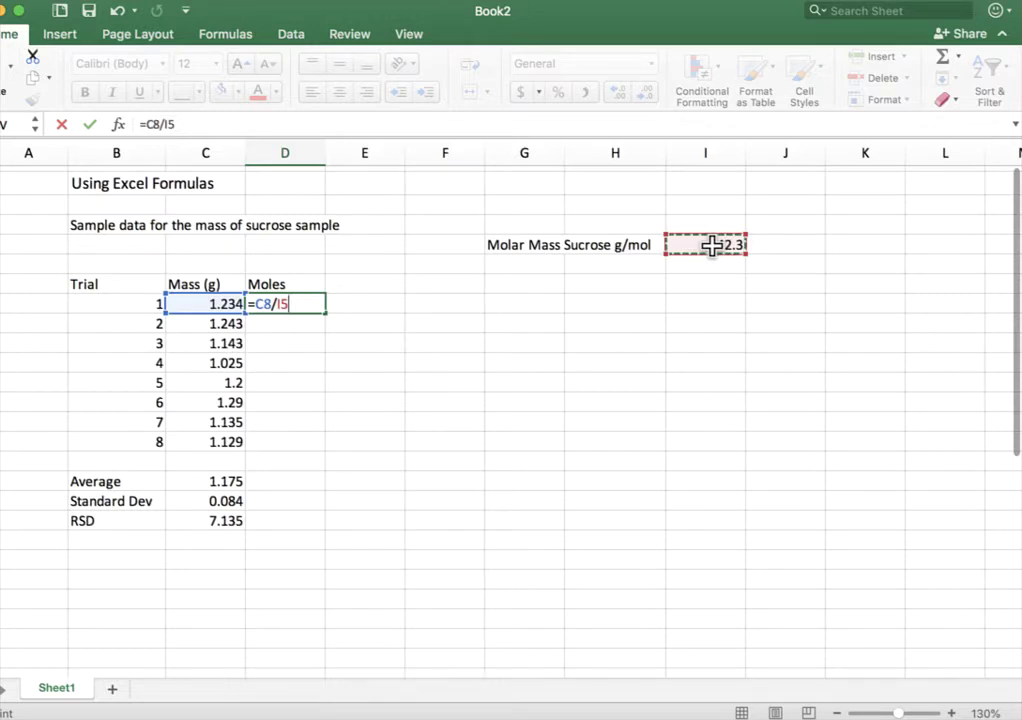
click(170, 125)
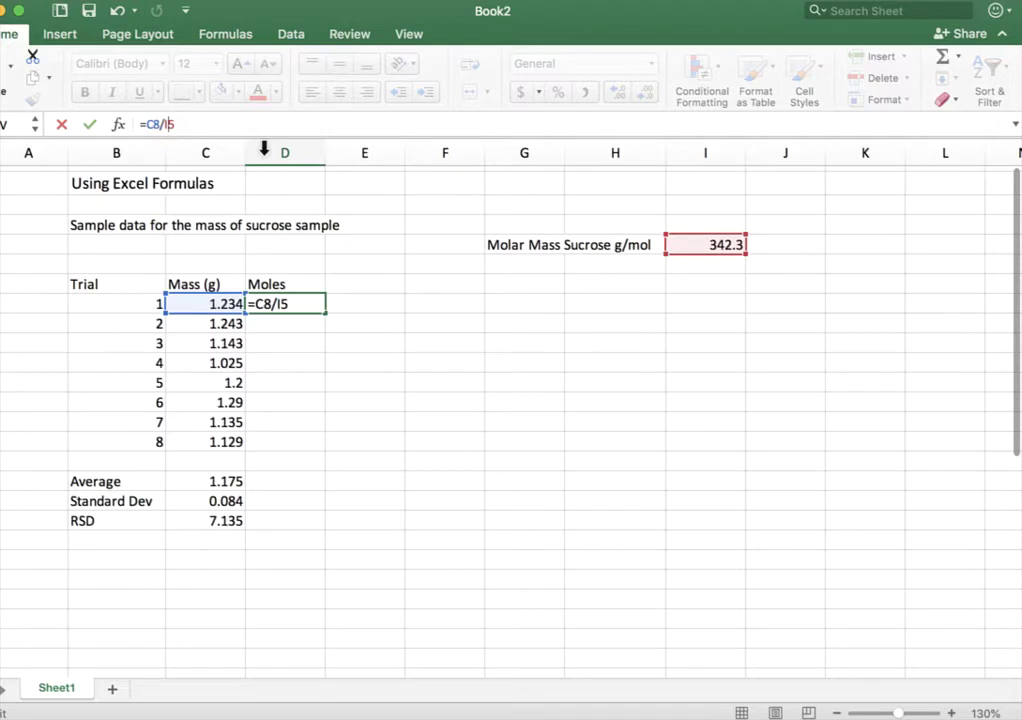
text($I$)
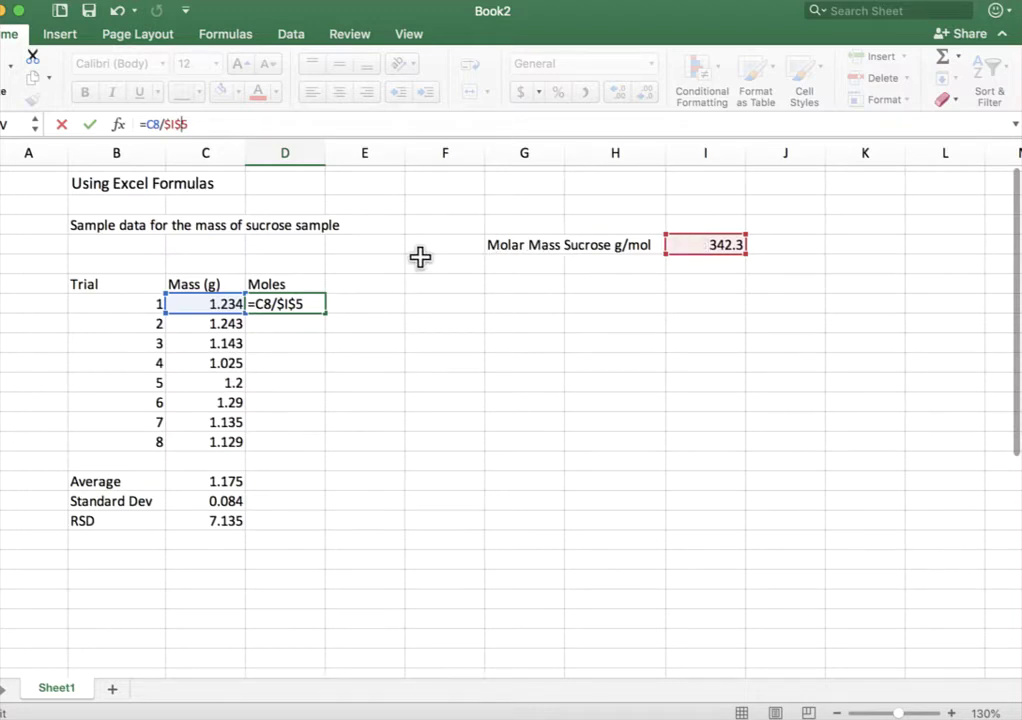
key(Return)
click(283, 307)
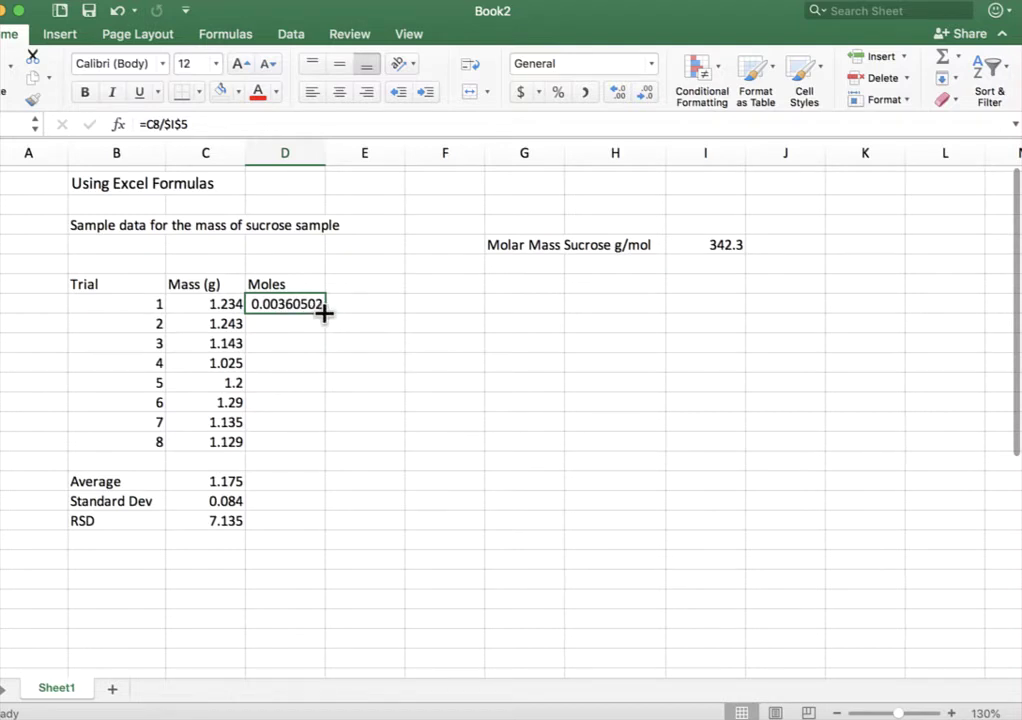
drag(324, 313, 312, 450)
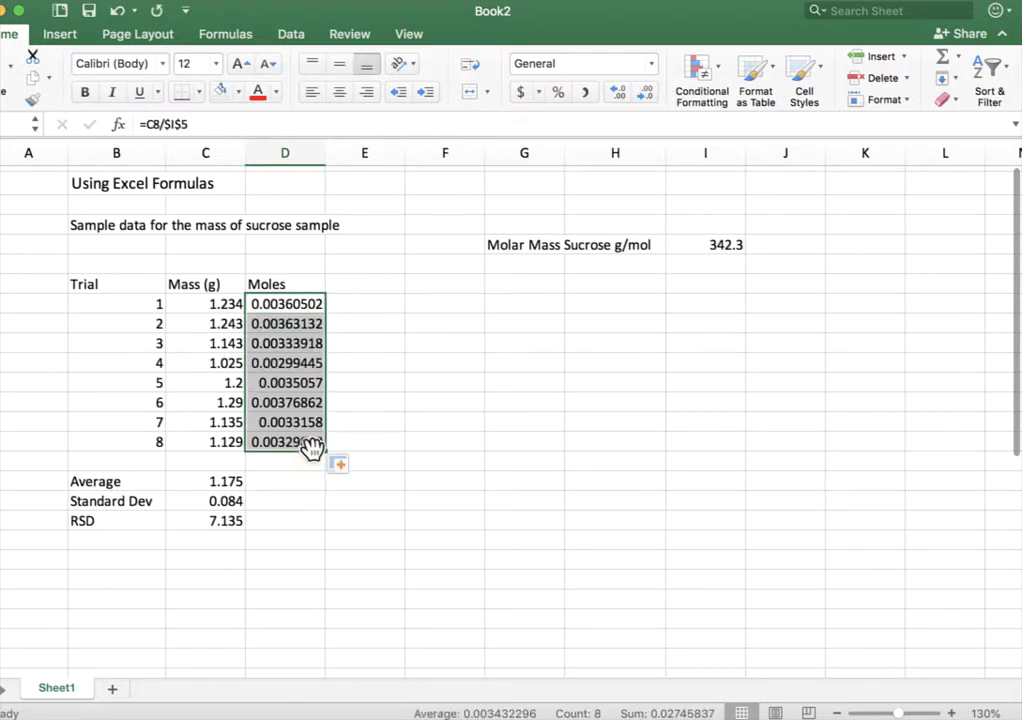
Examine the filled mole formulas in D8 through D14 to check their mass and molar mass references.
click(291, 304)
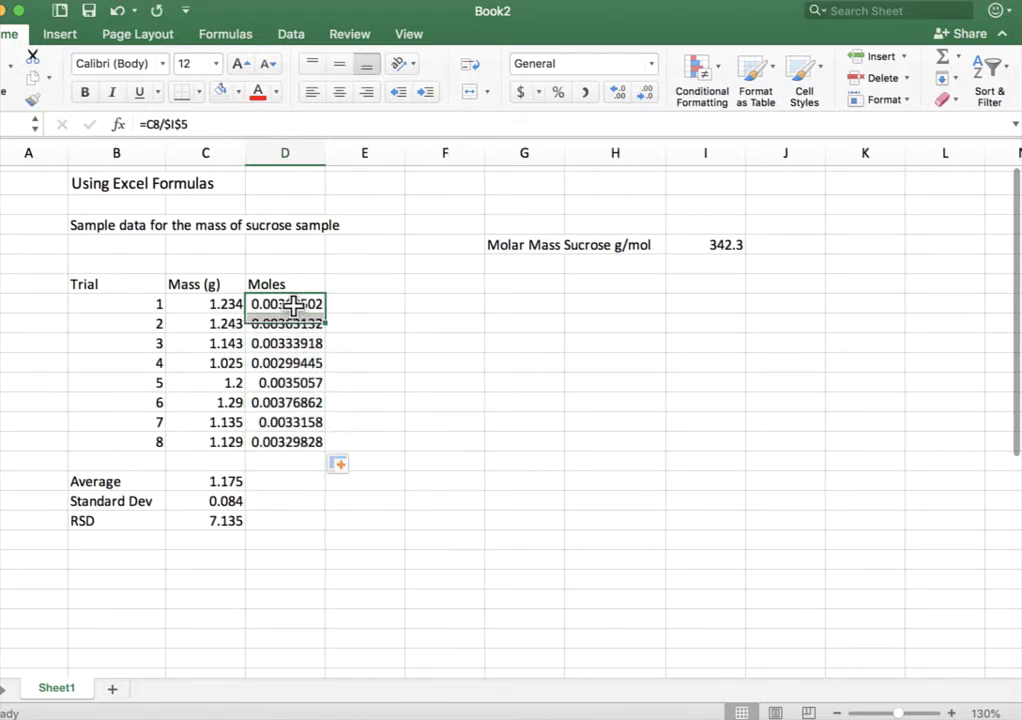
drag(217, 120, 138, 118)
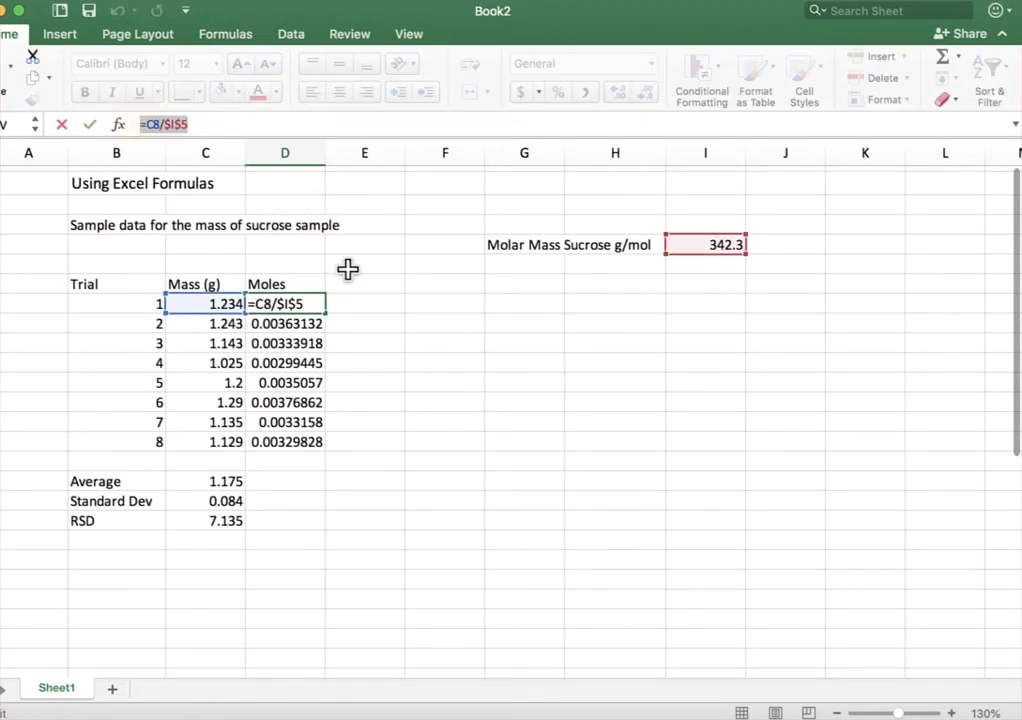
key(Return)
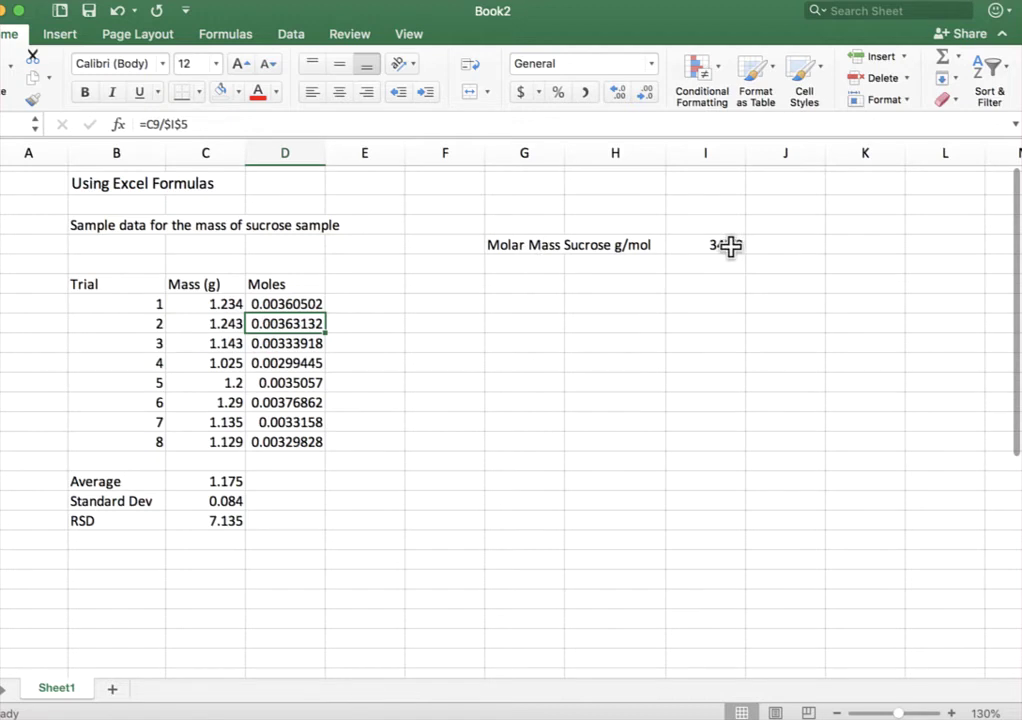
key(Down)
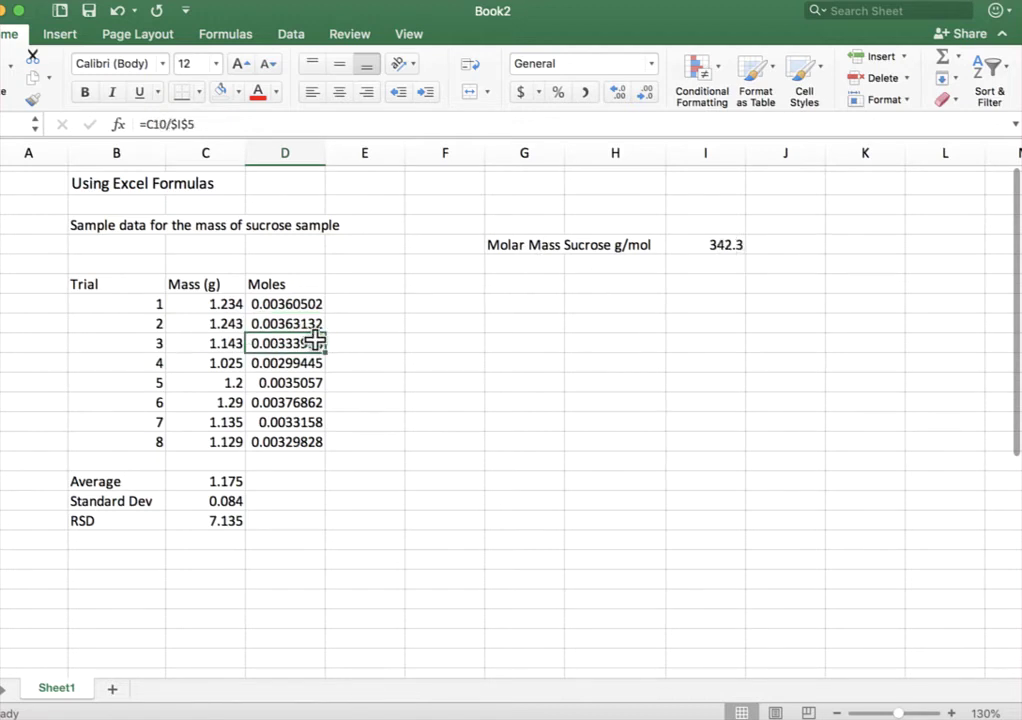
click(218, 125)
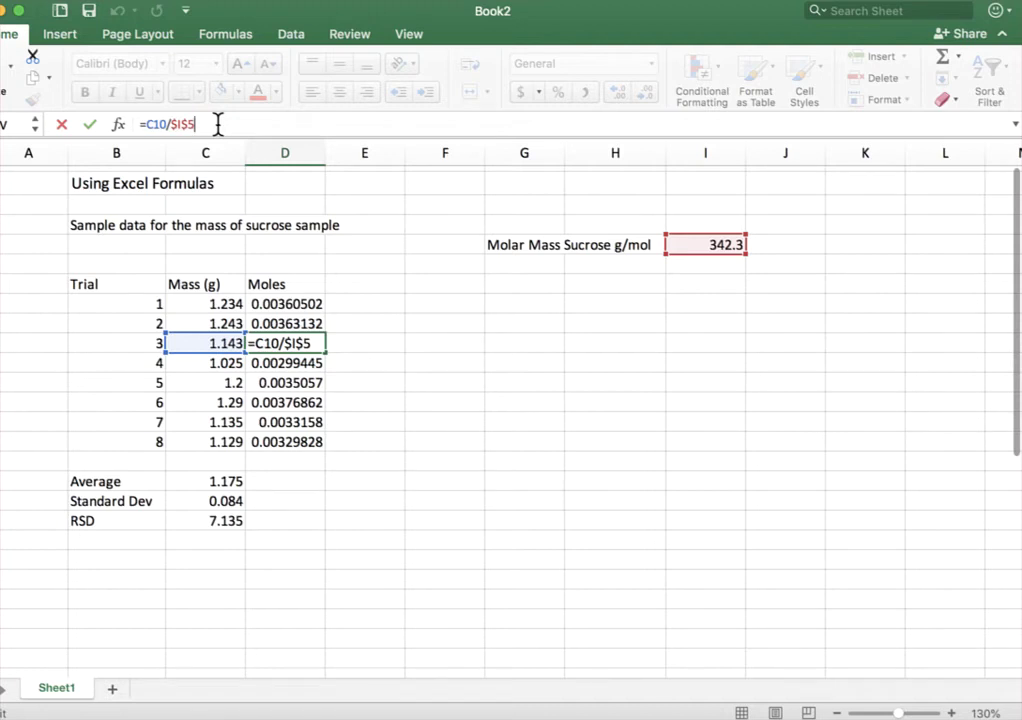
key(Return)
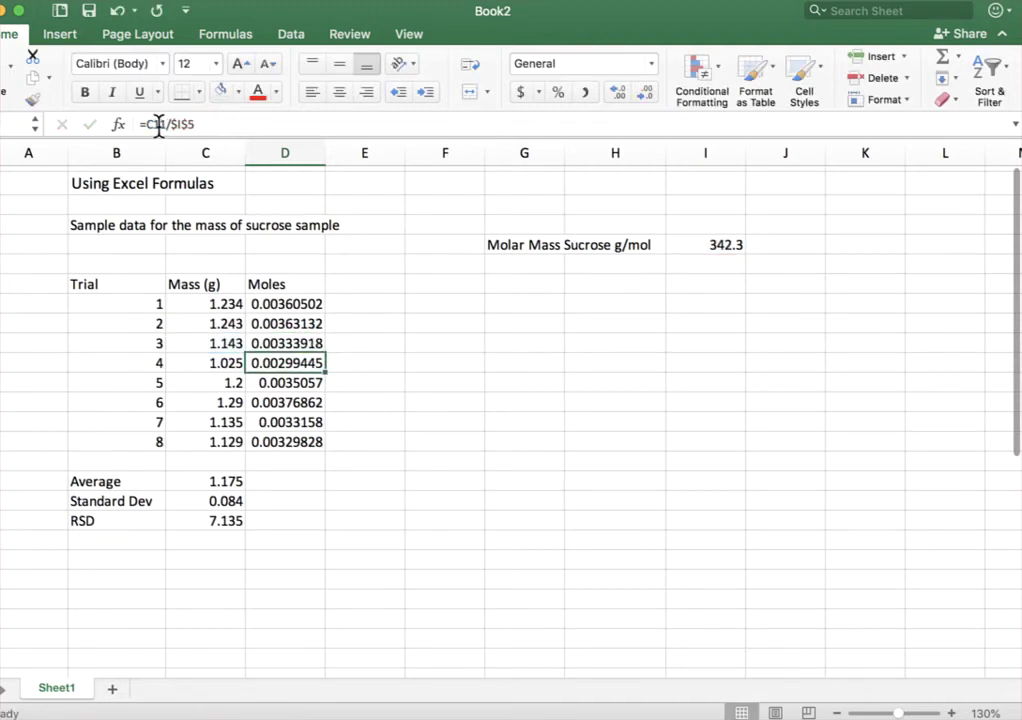
key(Down)
key(Down)
key(Down)
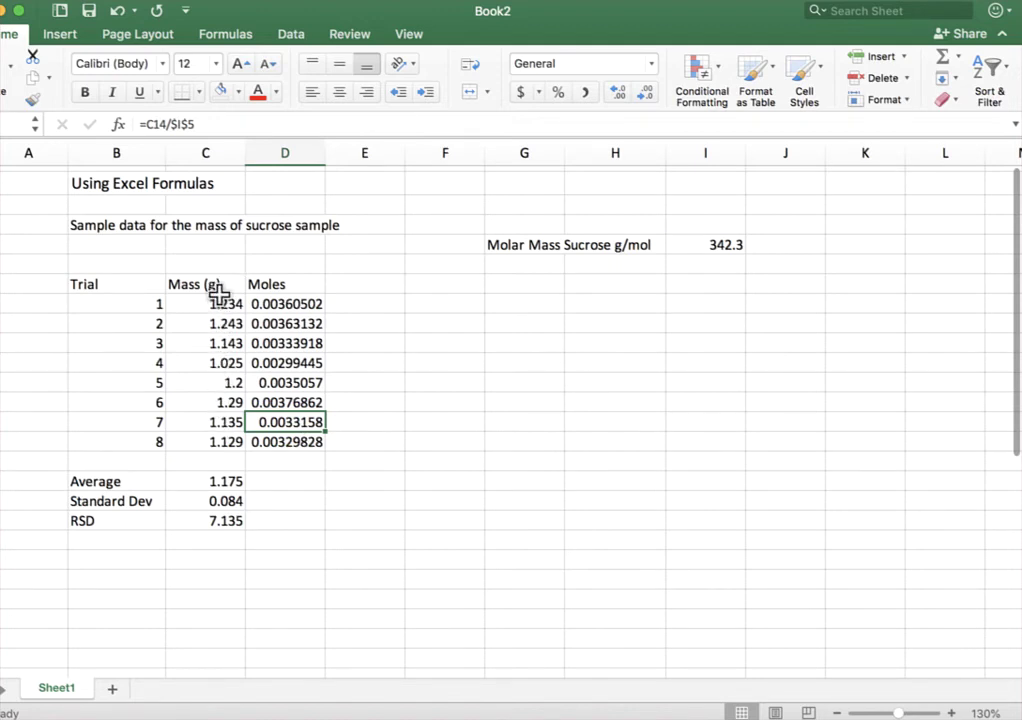
scroll(223, 495, up, 1)
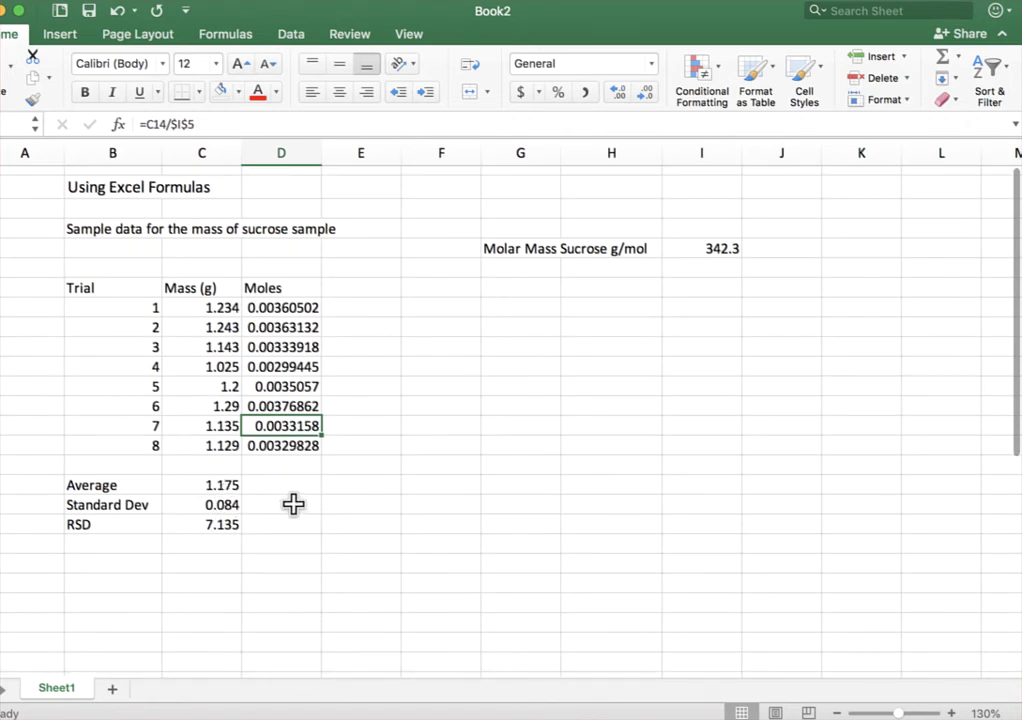
text(d)
key(super+z)
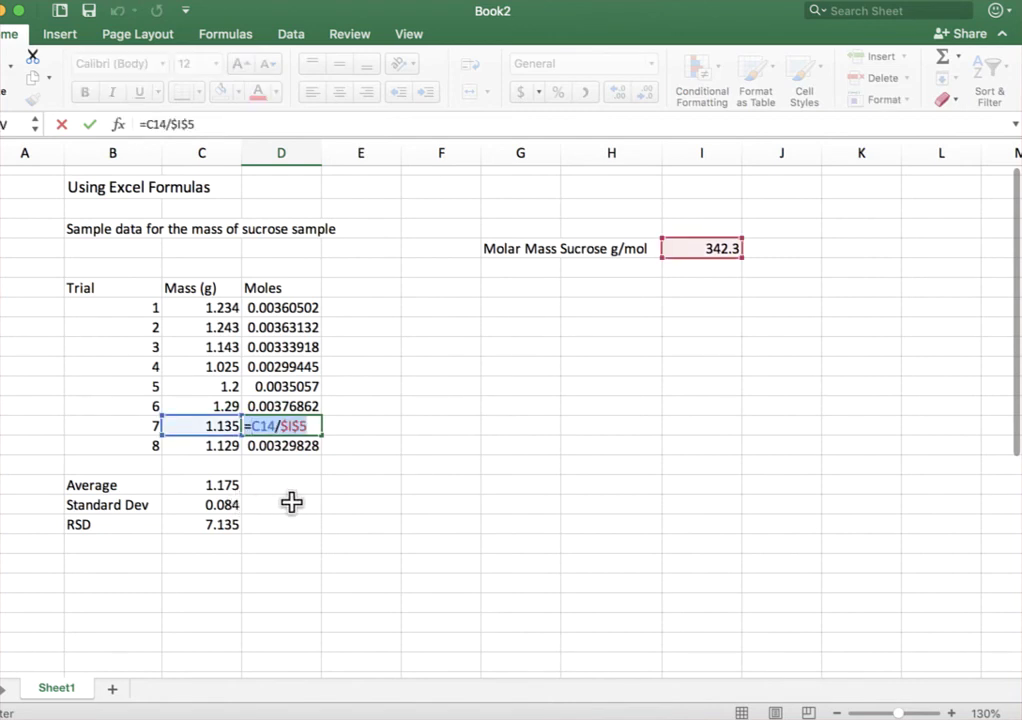
key(Return)
Fill the average, standard deviation and RSD formulas from C17:C19 into D17:D19 and show D17:D18 with six decimal places.
drag(224, 487, 294, 533)
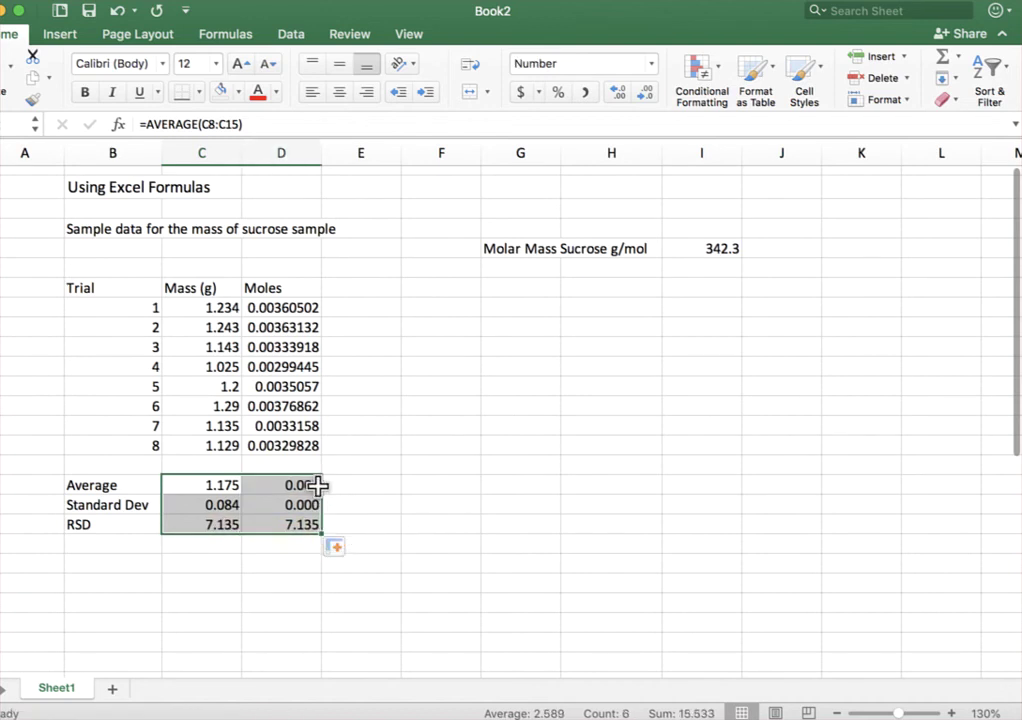
click(408, 525)
drag(299, 485, 303, 504)
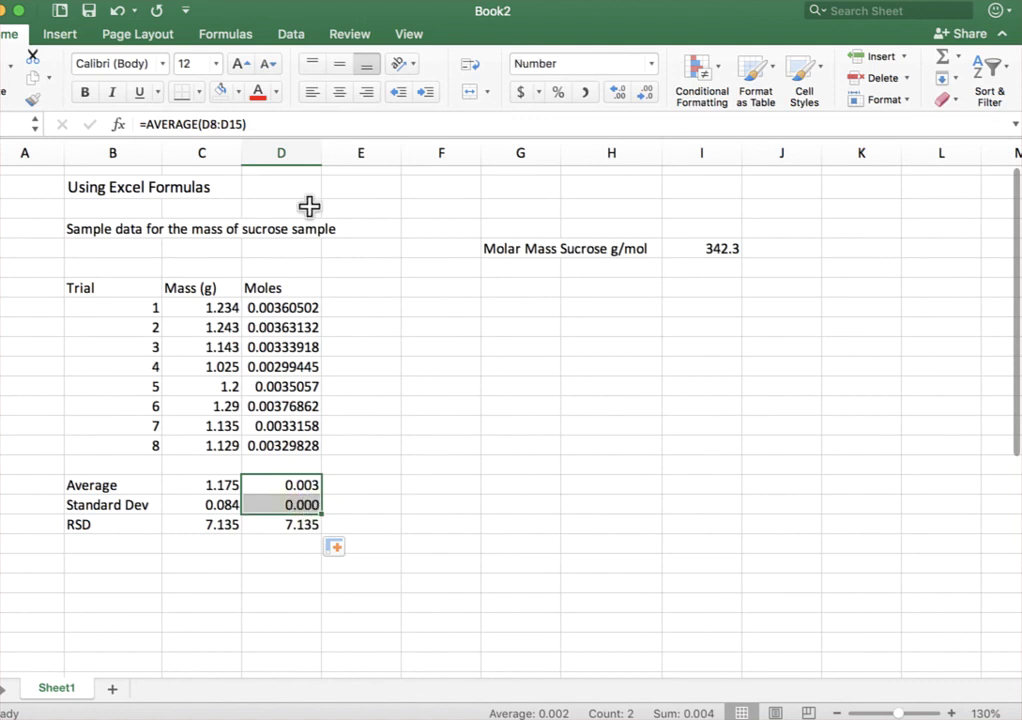
click(616, 93)
click(616, 93)
click(616, 93)
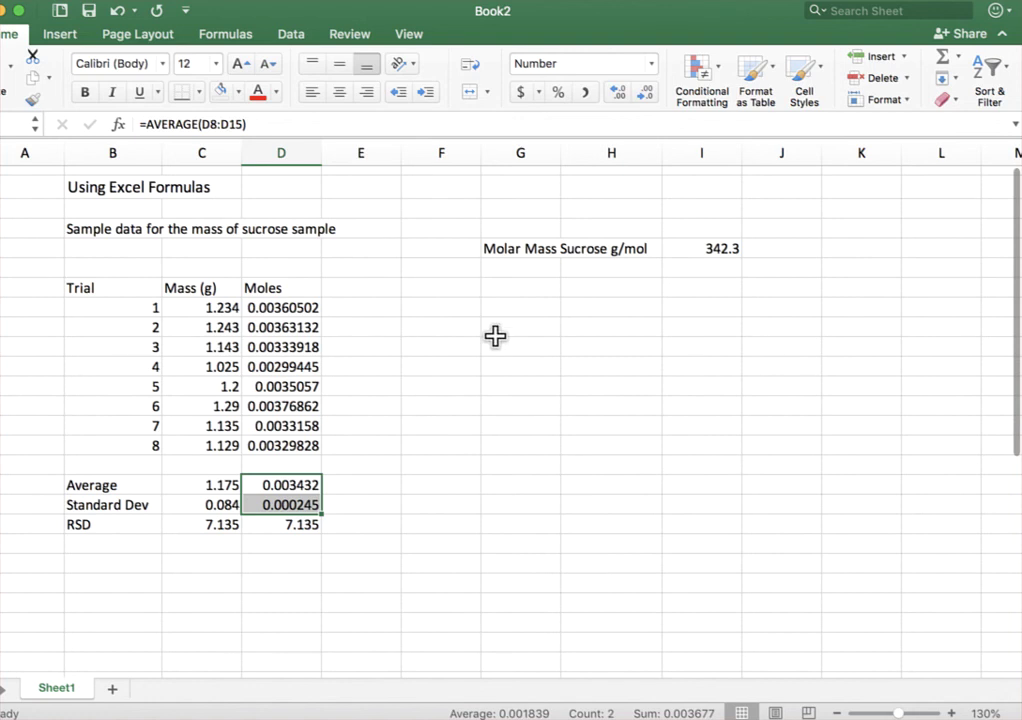
Compare the average formulas for mass in C17 and moles in D17.
click(415, 605)
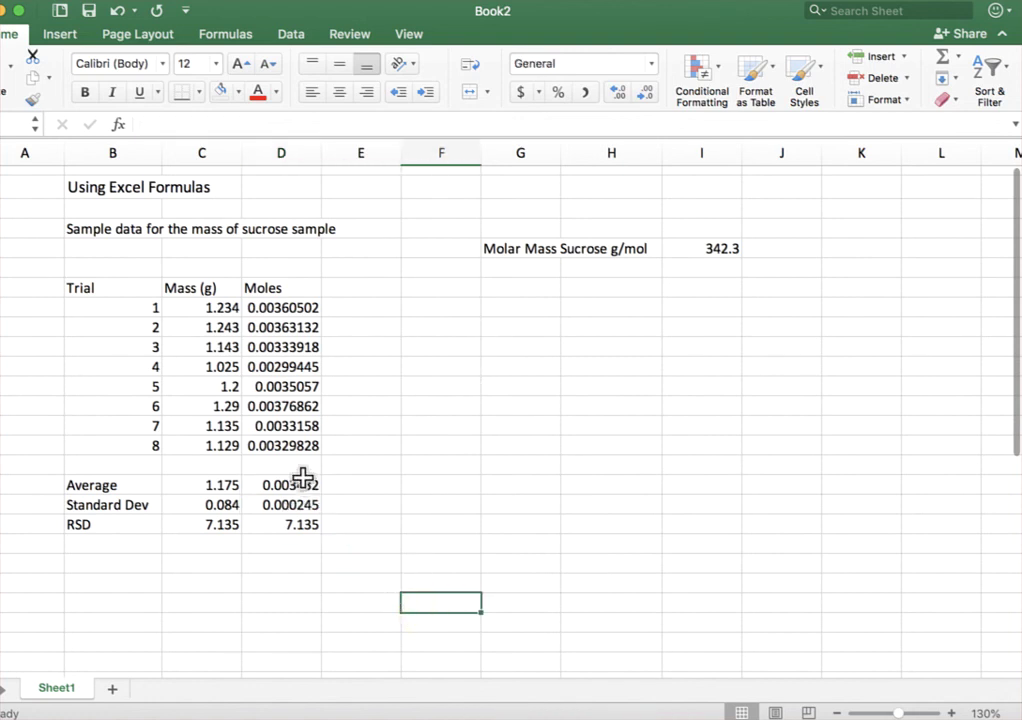
click(229, 476)
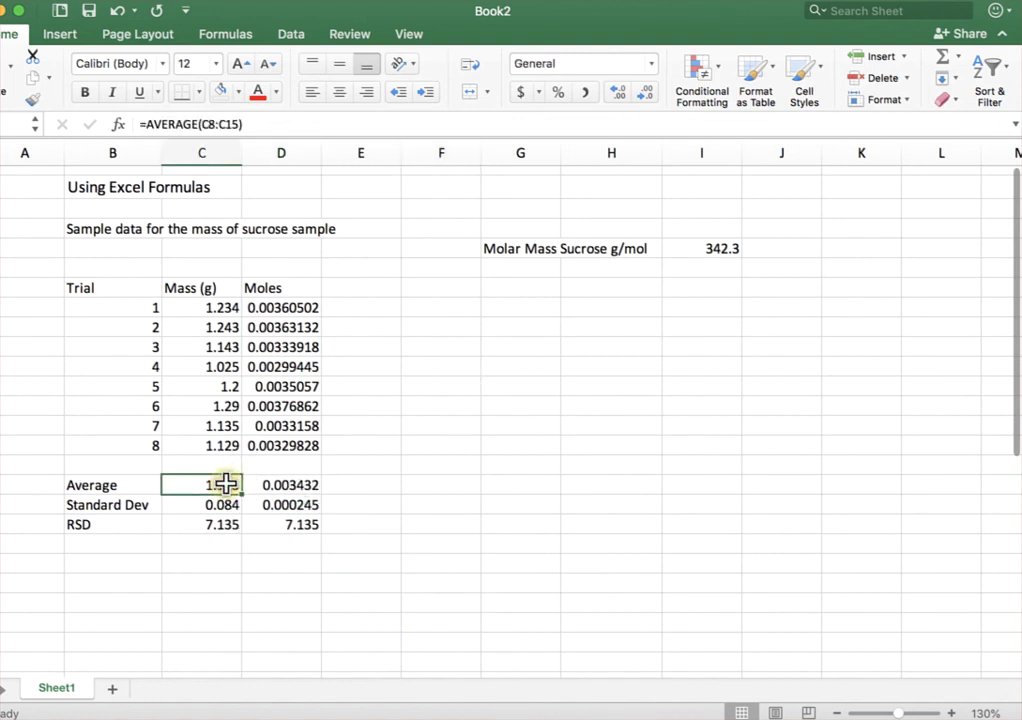
click(297, 485)
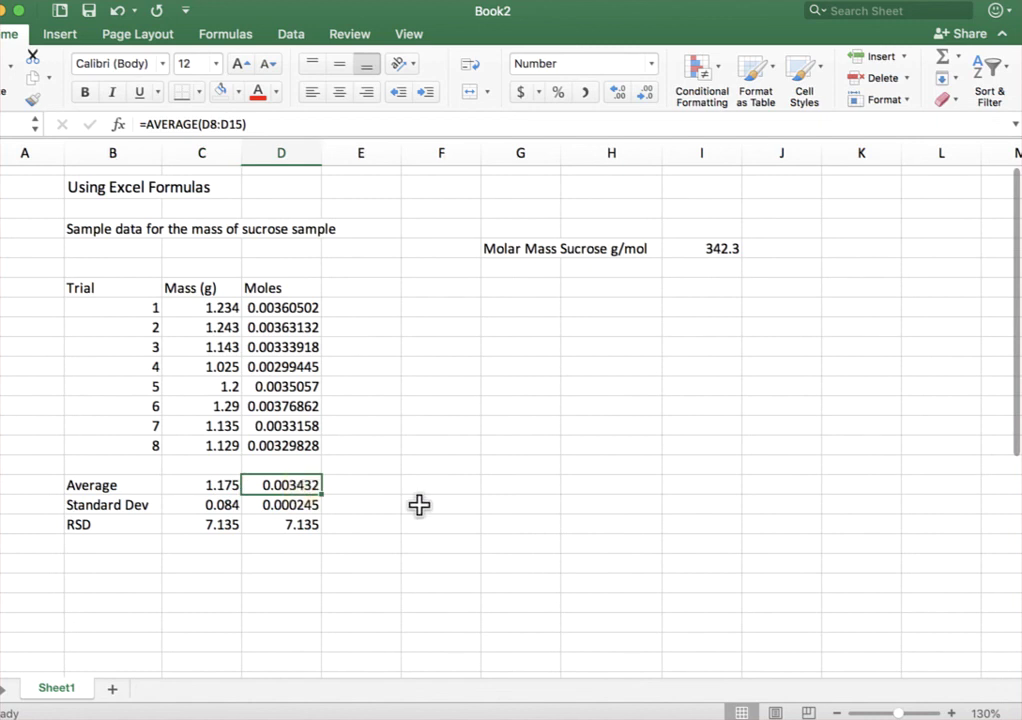